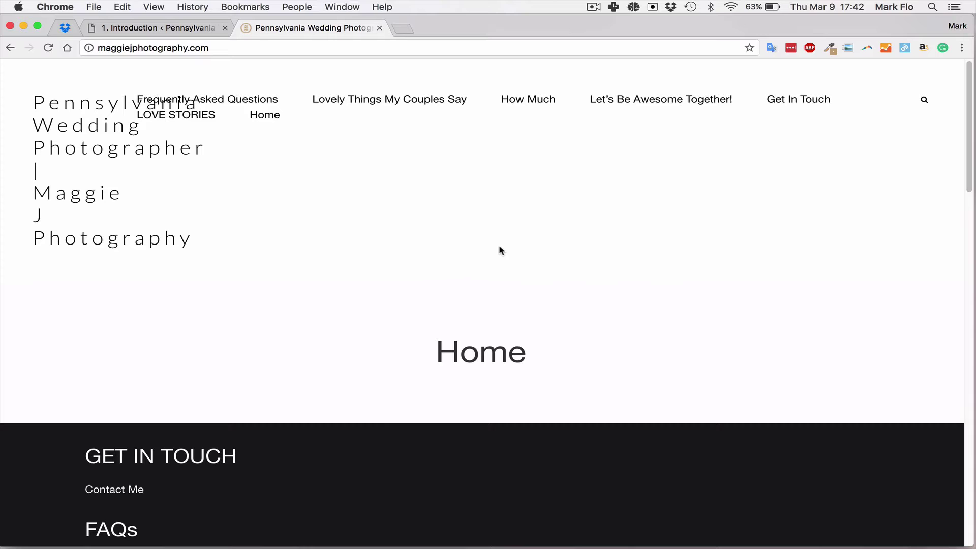
# Open Appearance > Menus to edit the Main Menu, glancing at the live homepage
pyautogui.scroll(-5, 464, 199)
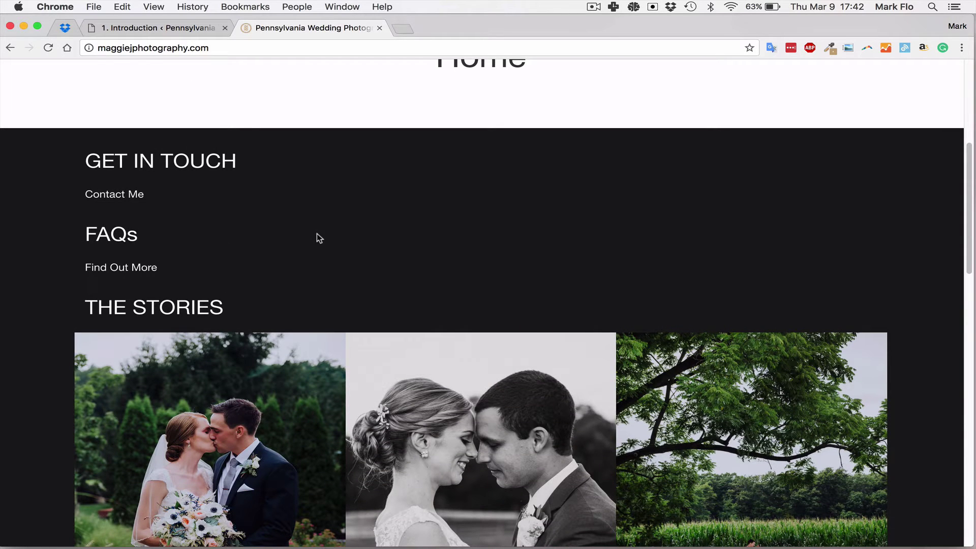
pyautogui.scroll(-14, 319, 237)
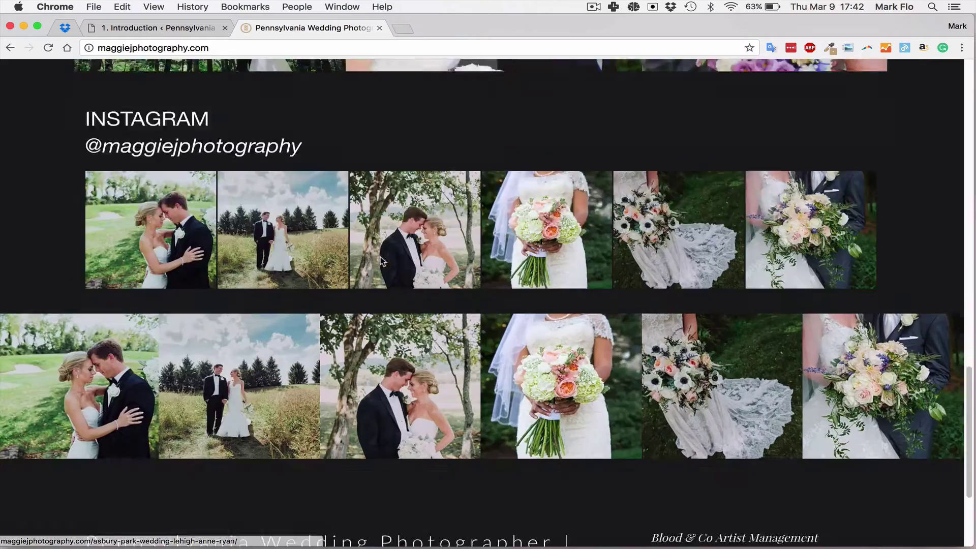
pyautogui.scroll(-3, 382, 262)
pyautogui.scroll(20, 412, 281)
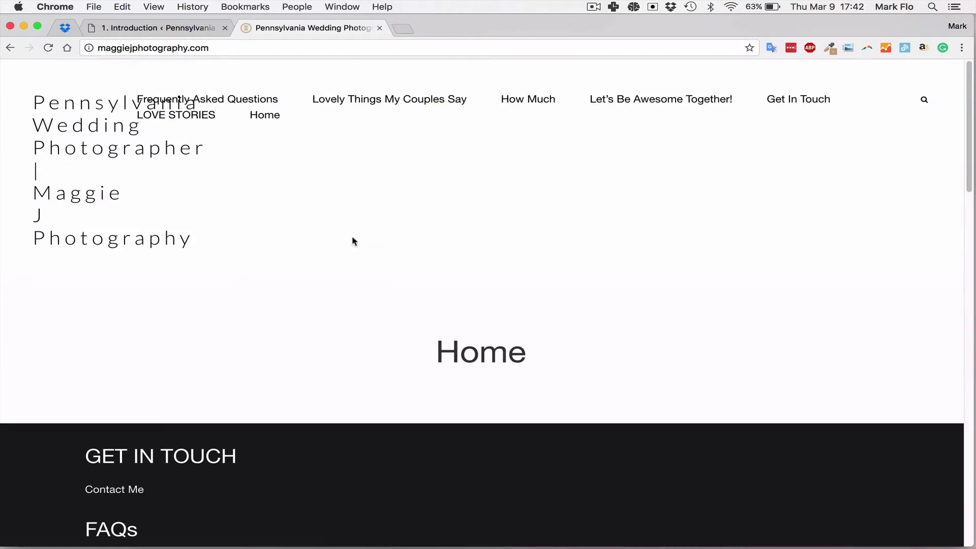
pyautogui.click(171, 31)
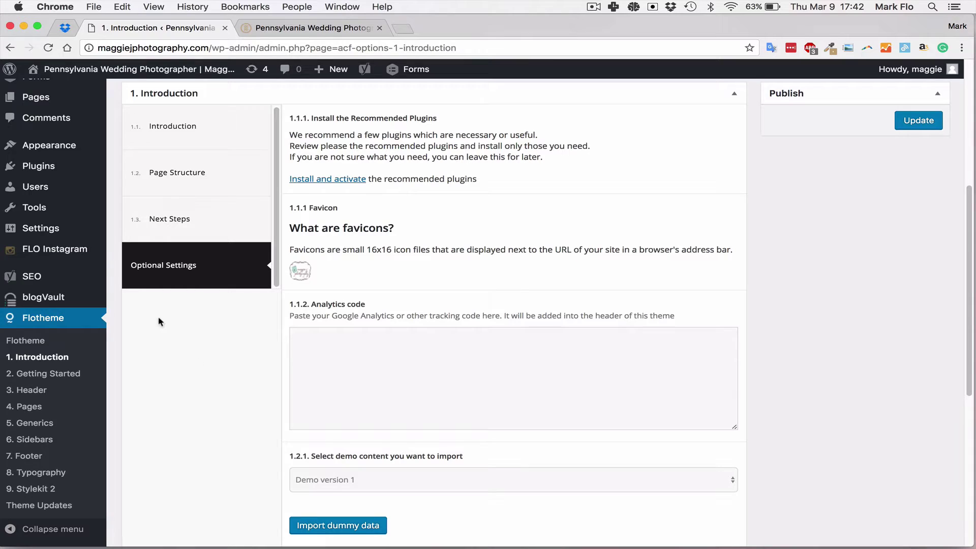
pyautogui.moveTo(55, 145)
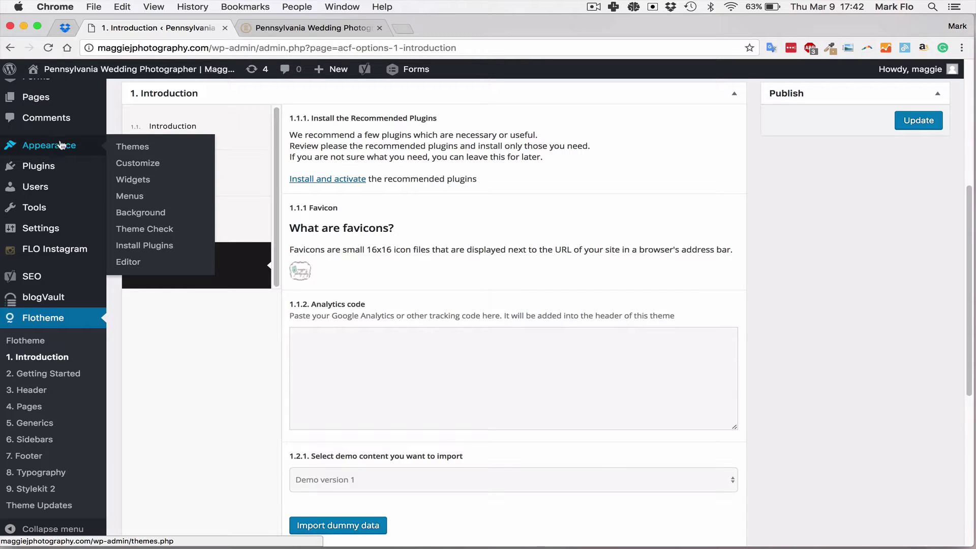
pyautogui.click(130, 195)
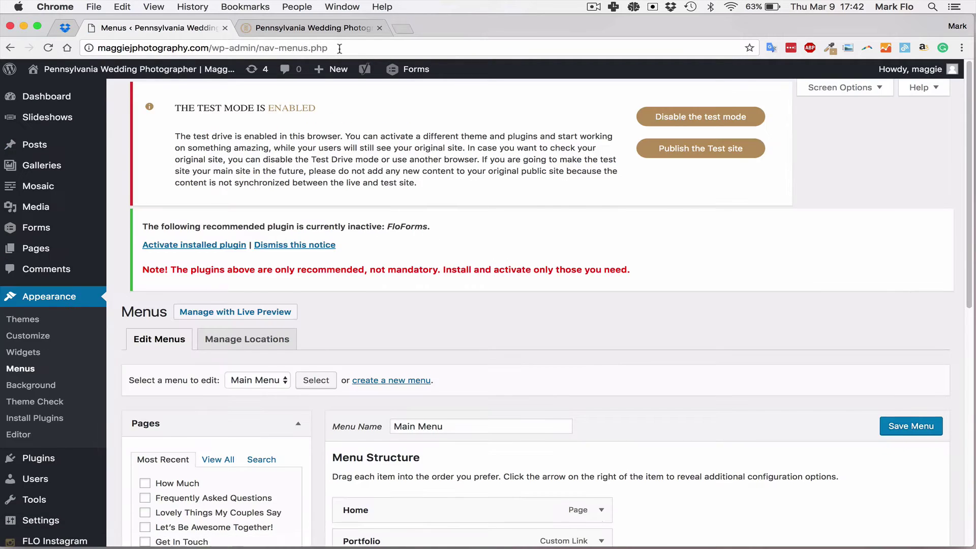
pyautogui.click(325, 28)
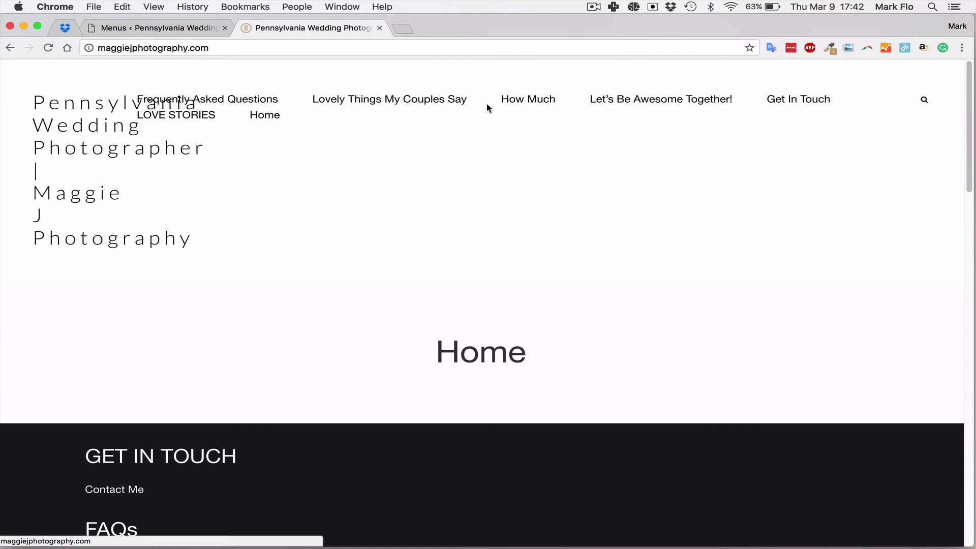
pyautogui.click(152, 28)
# Drag Couples + Love to nest it under Weddings + Elopements
pyautogui.scroll(-5, 462, 302)
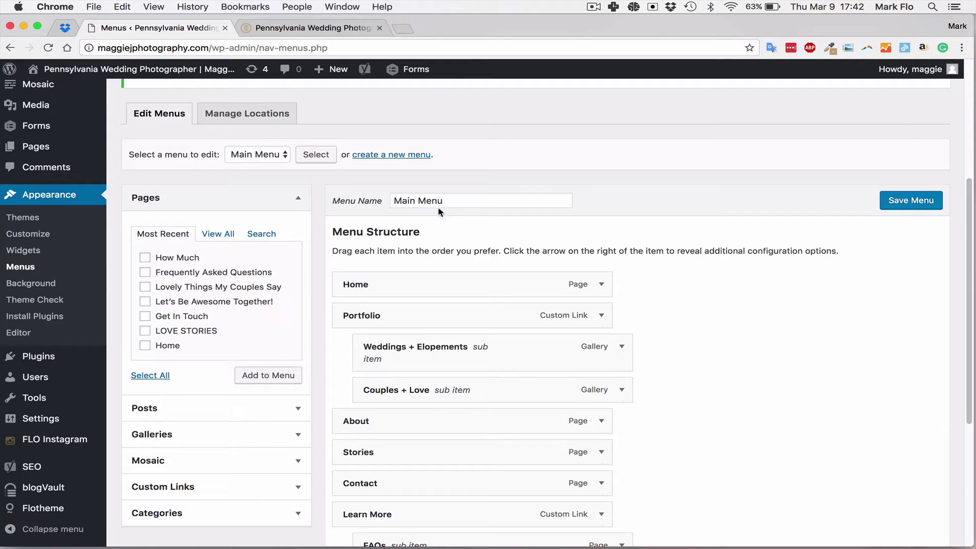
pyautogui.scroll(-1, 485, 202)
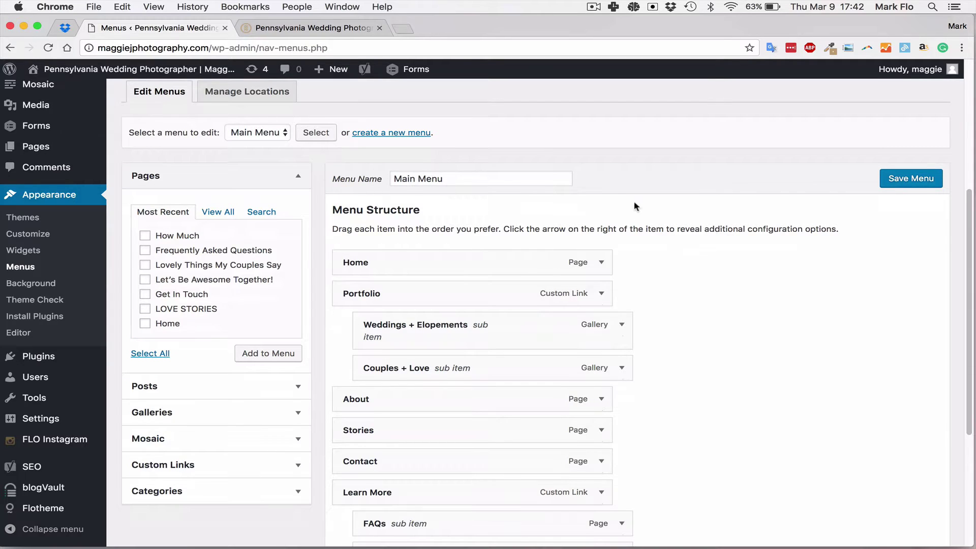
pyautogui.scroll(-3, 635, 206)
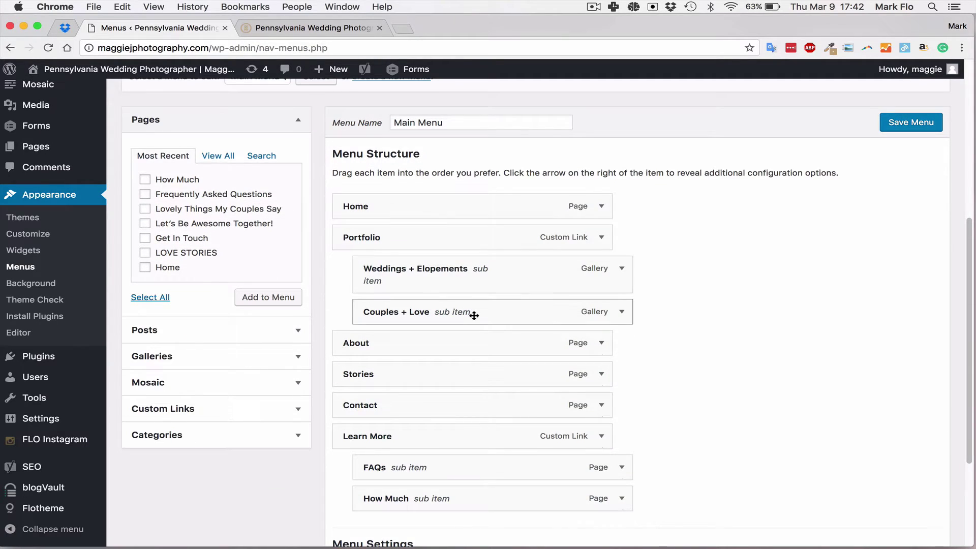
pyautogui.moveTo(466, 316); pyautogui.dragTo(487, 313)
# Tick Primary Menu as the Main Menu's display location and save the menu
pyautogui.scroll(-5, 638, 277)
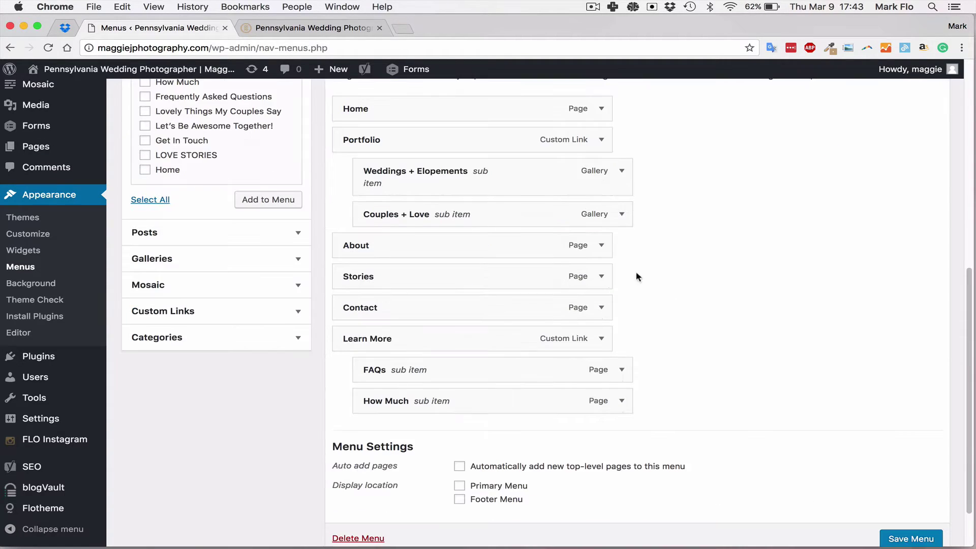
pyautogui.click(459, 486)
pyautogui.scroll(15, 898, 388)
pyautogui.click(910, 392)
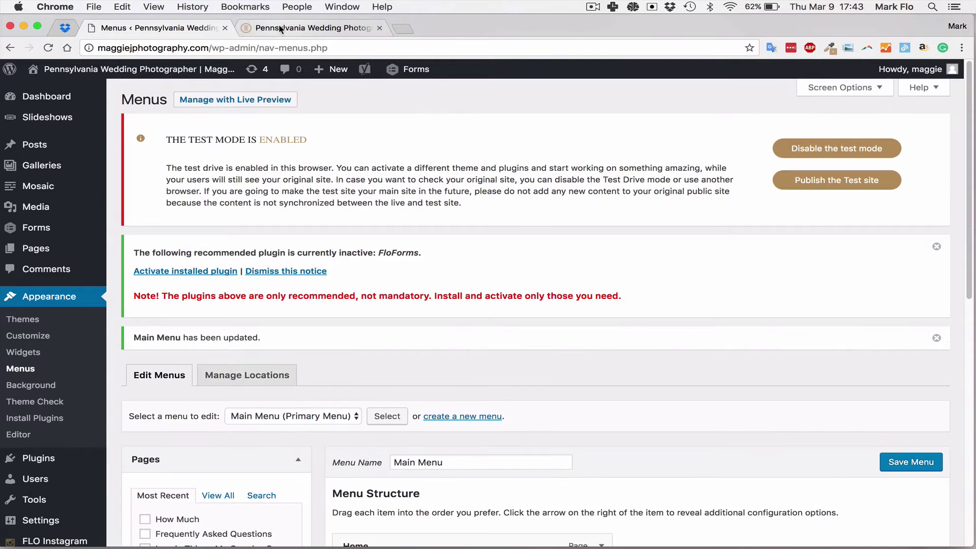
pyautogui.click(284, 28)
pyautogui.press('super+r')
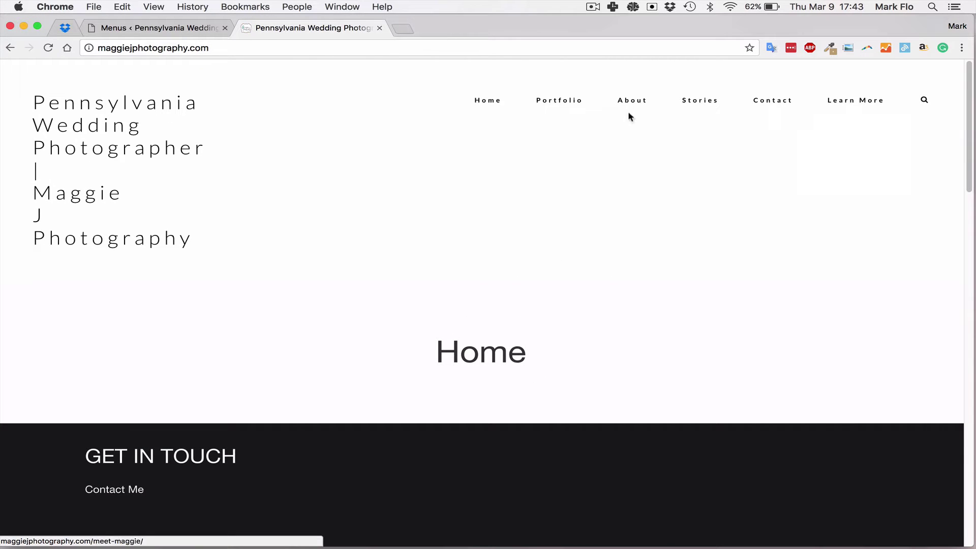
pyautogui.click(168, 28)
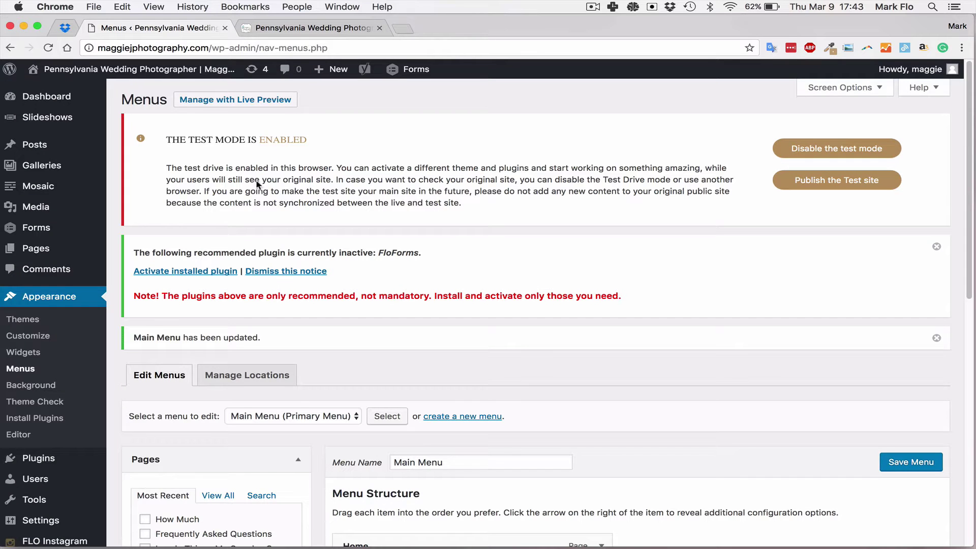
pyautogui.hotkey('ctrl', 'Tab')
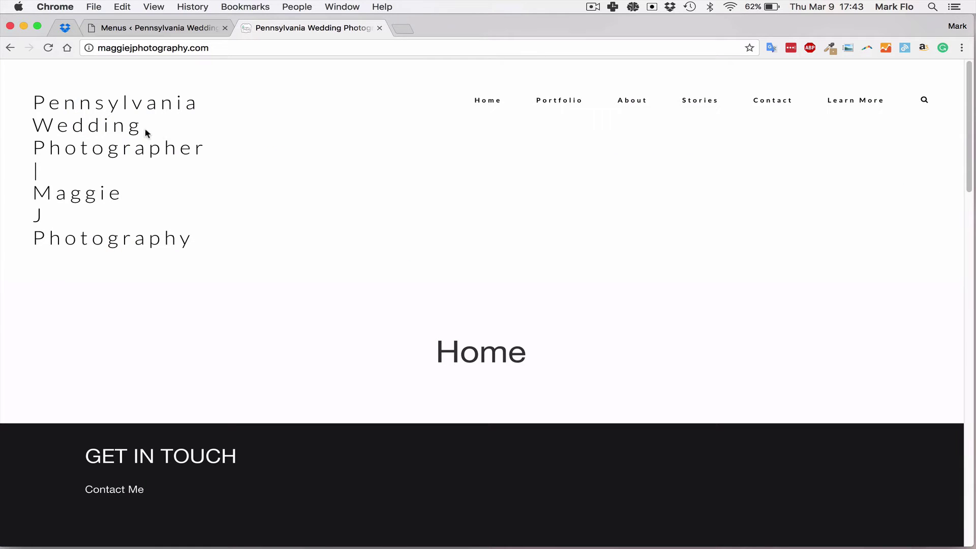
pyautogui.click(157, 33)
pyautogui.scroll(-5, 126, 322)
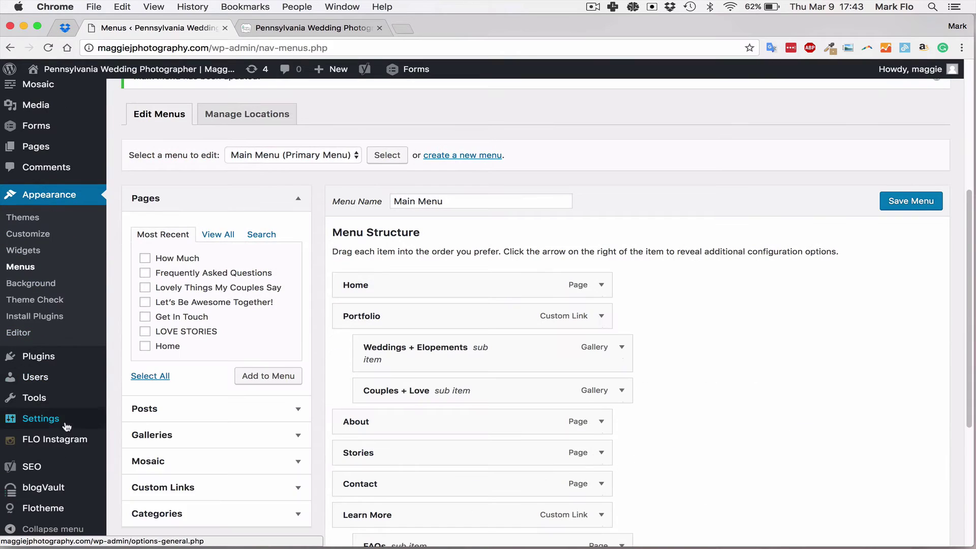
# Open Flotheme's 3. Header settings and scroll to the logo options
pyautogui.moveTo(47, 508)
pyautogui.click(150, 395)
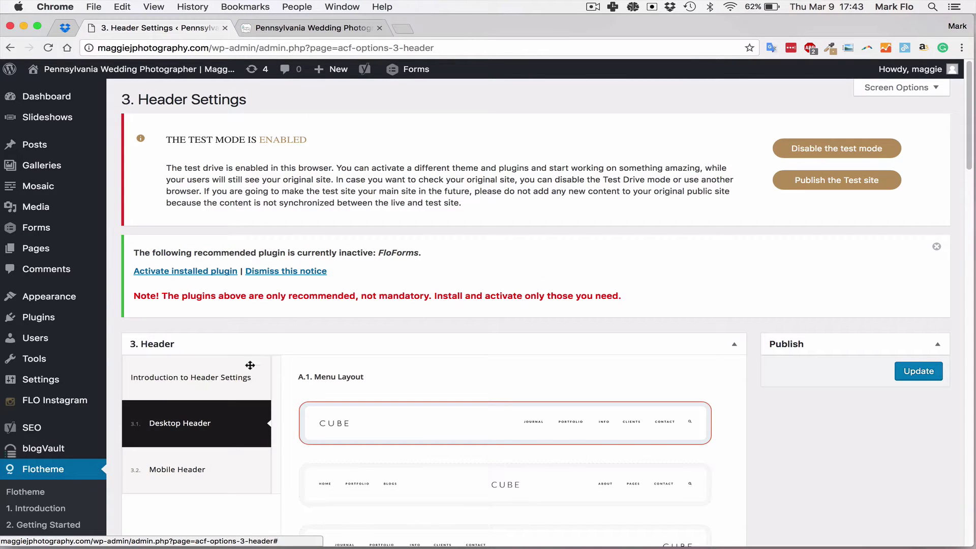
pyautogui.scroll(-4, 370, 352)
pyautogui.scroll(-1, 505, 351)
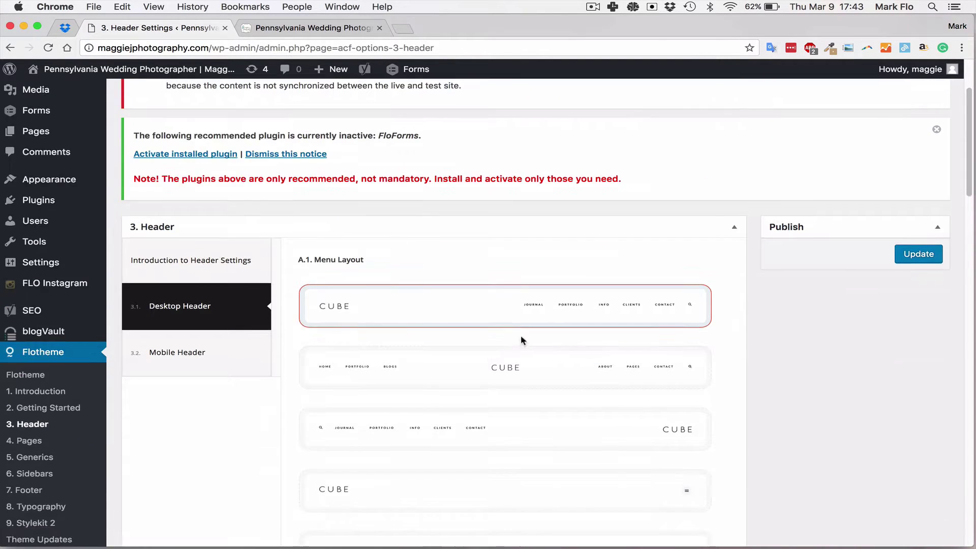
pyautogui.scroll(-3, 492, 307)
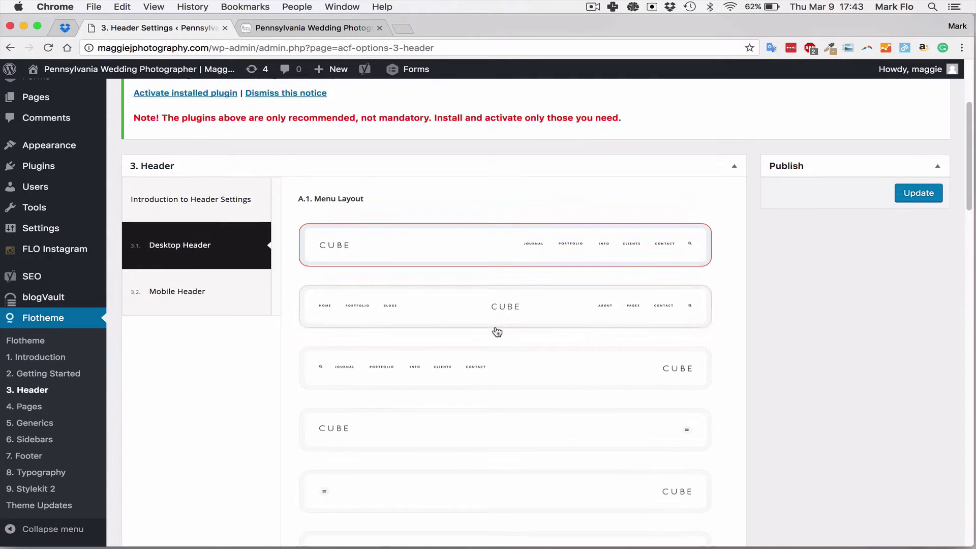
pyautogui.scroll(-14, 497, 331)
pyautogui.scroll(-20, 508, 330)
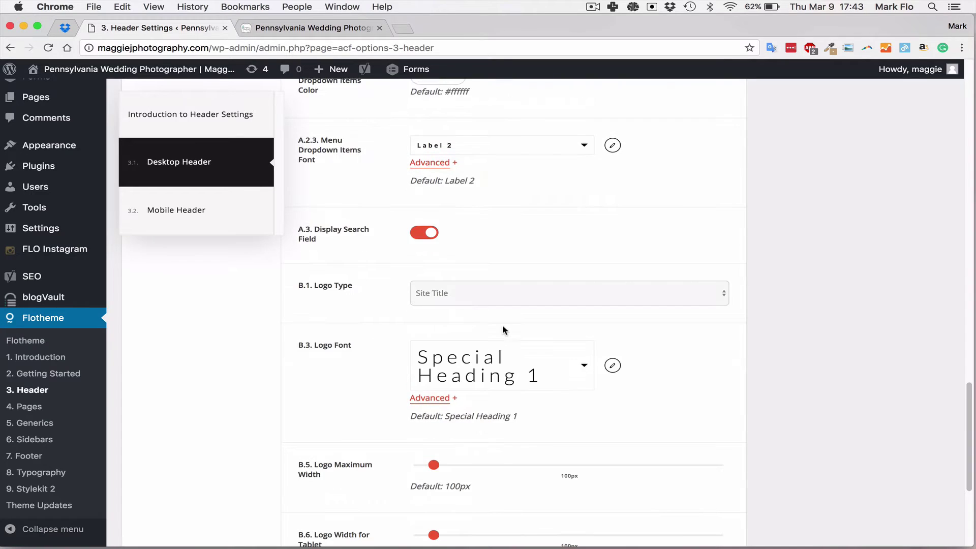
pyautogui.scroll(4, 503, 328)
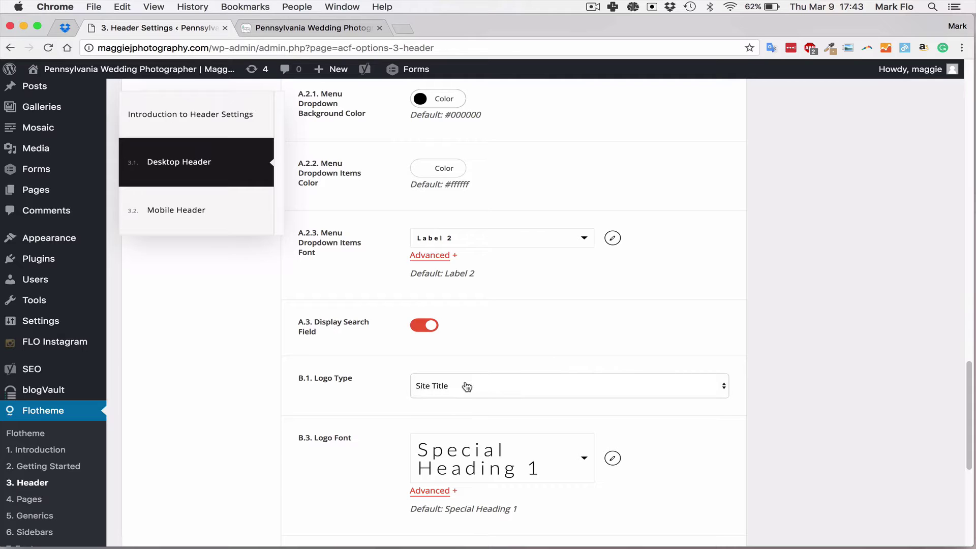
# Switch Logo Type to Image Logo and start adding a Logo Image
pyautogui.click(485, 385)
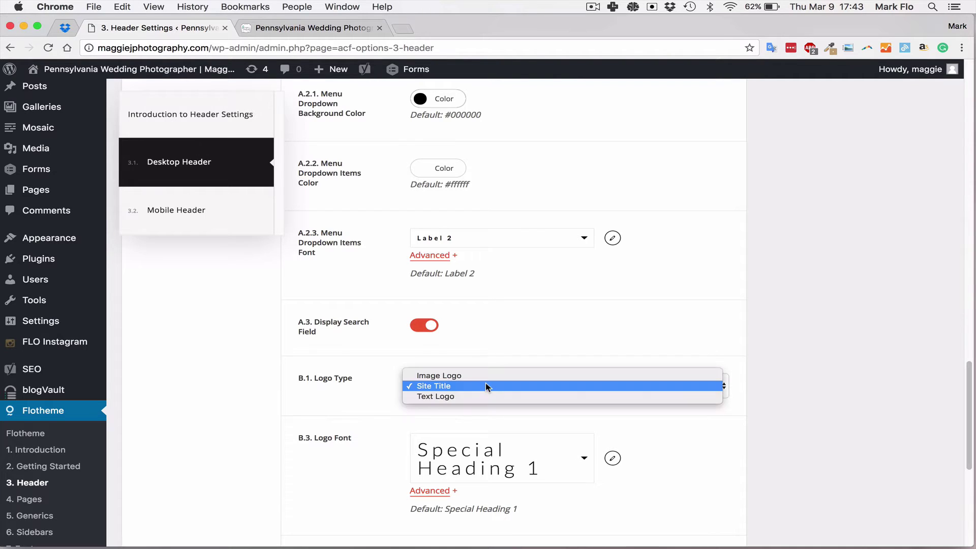
pyautogui.click(459, 376)
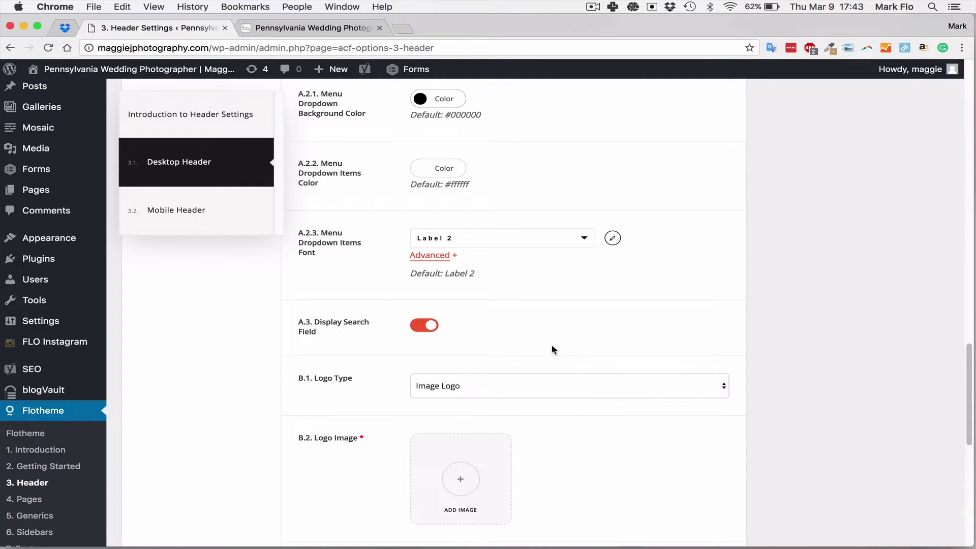
pyautogui.scroll(-5, 552, 349)
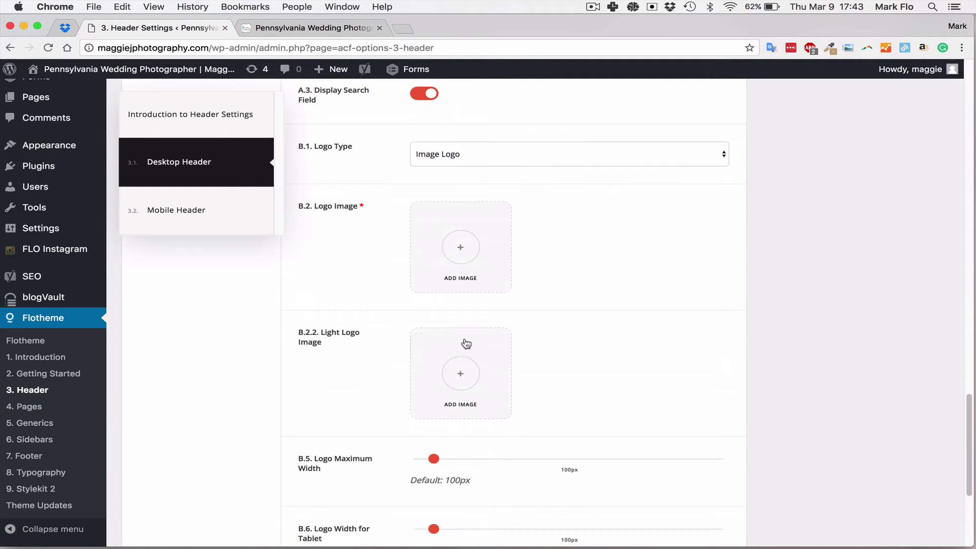
pyautogui.click(460, 249)
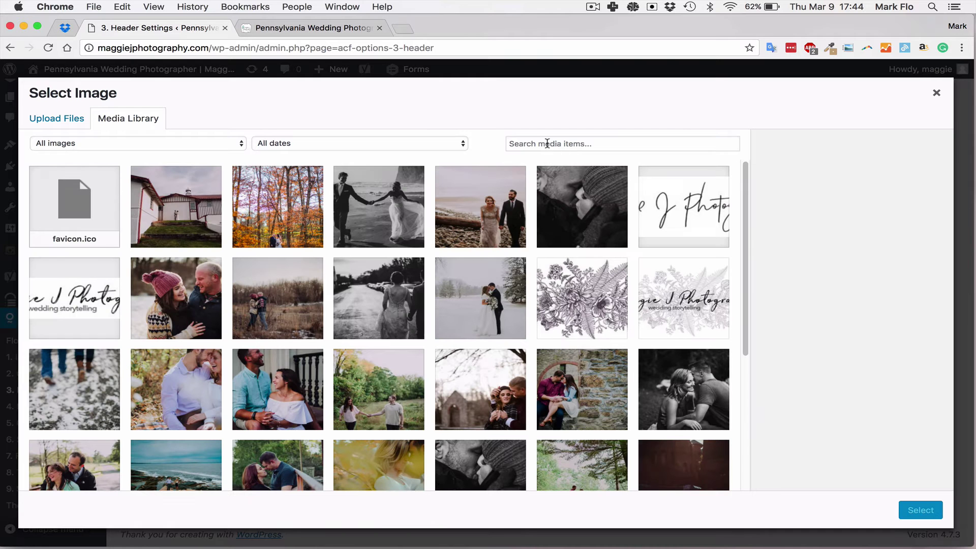
# Upload maggie-j-logo.png from the Maggie J Resources folder and select it as the header logo
pyautogui.click(546, 144)
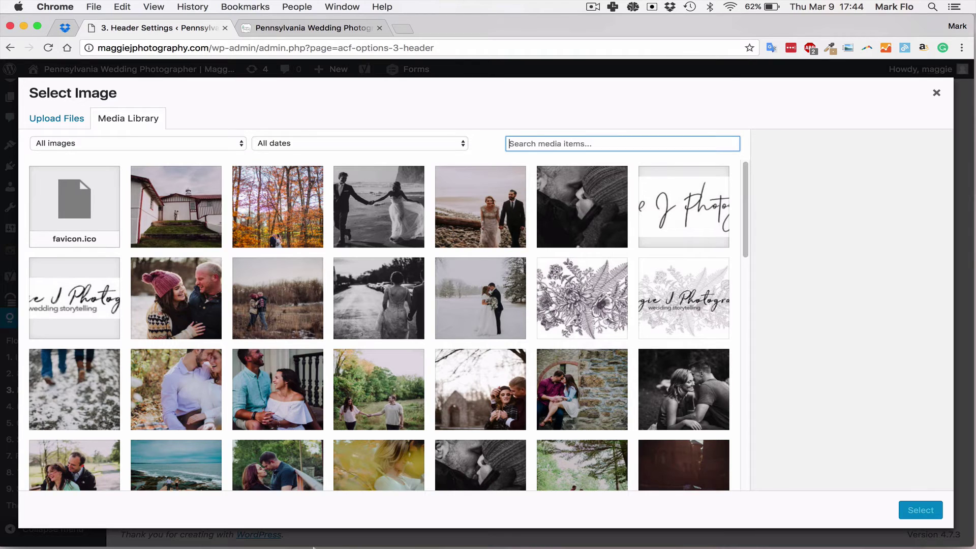
pyautogui.moveTo(327, 531)
pyautogui.click(264, 533)
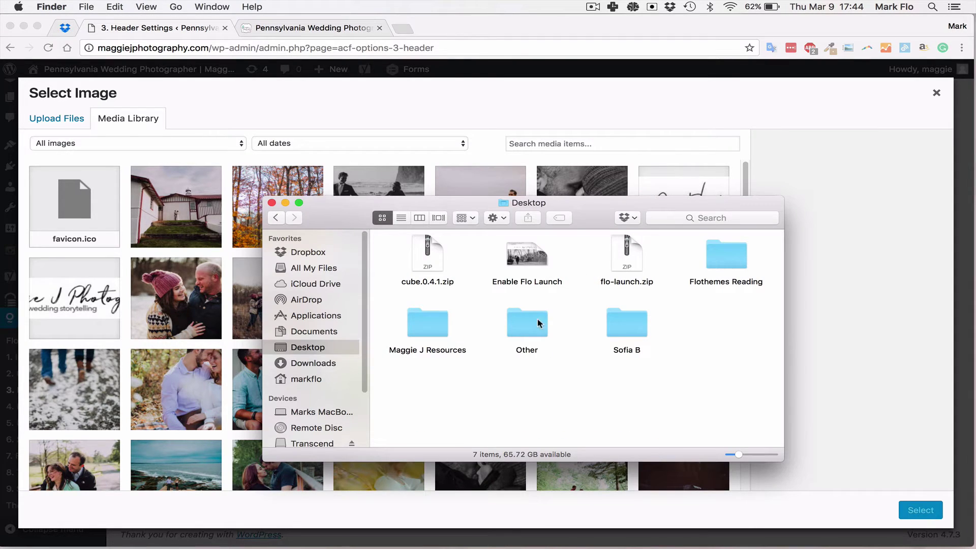
pyautogui.doubleClick(443, 328)
pyautogui.moveTo(411, 254); pyautogui.dragTo(172, 136)
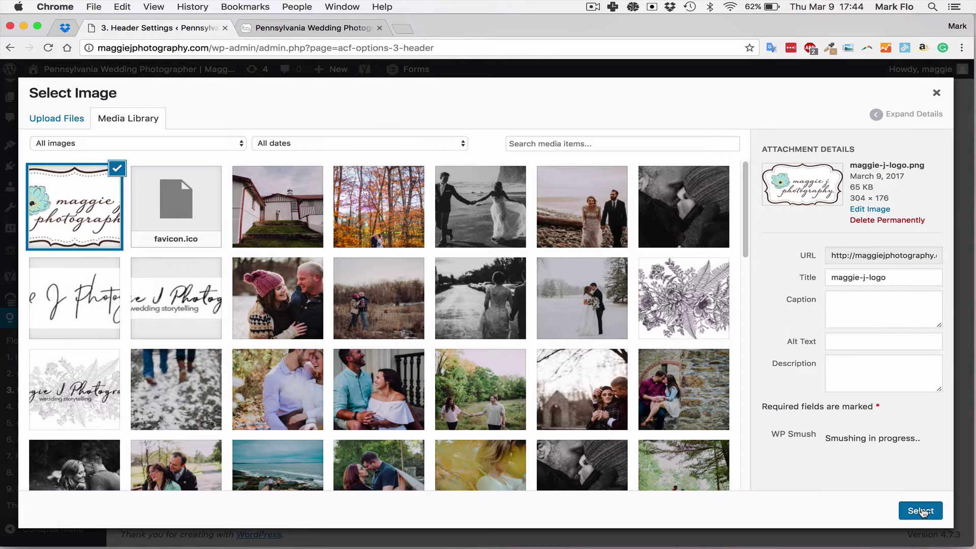
pyautogui.click(920, 511)
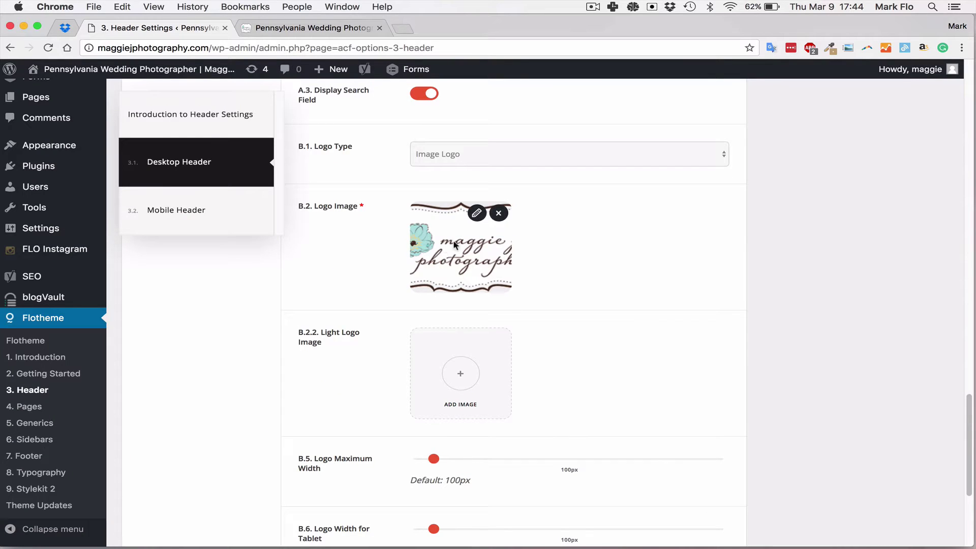
# Review the Mobile Header tab's logo settings
pyautogui.scroll(-1, 313, 258)
pyautogui.scroll(-5, 313, 259)
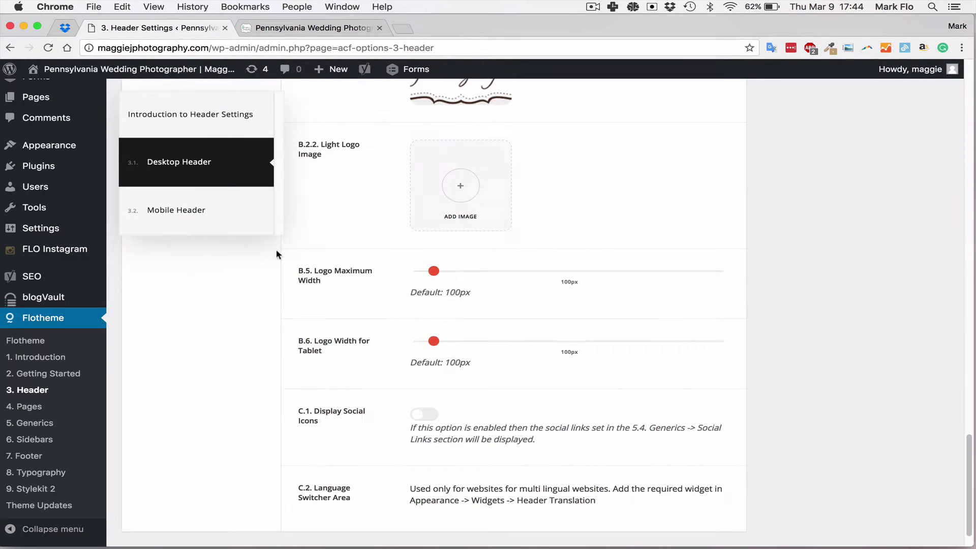
pyautogui.click(193, 210)
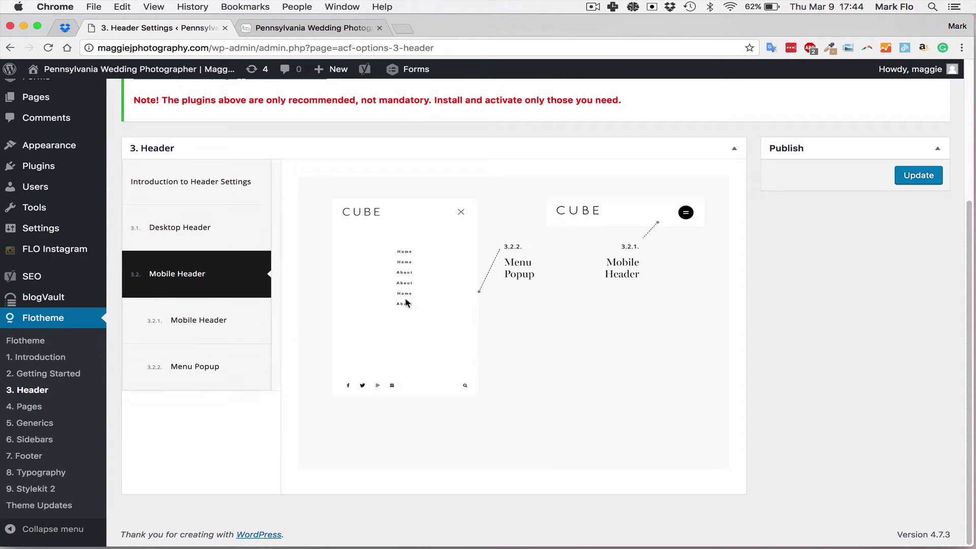
pyautogui.click(213, 327)
pyautogui.scroll(-5, 467, 345)
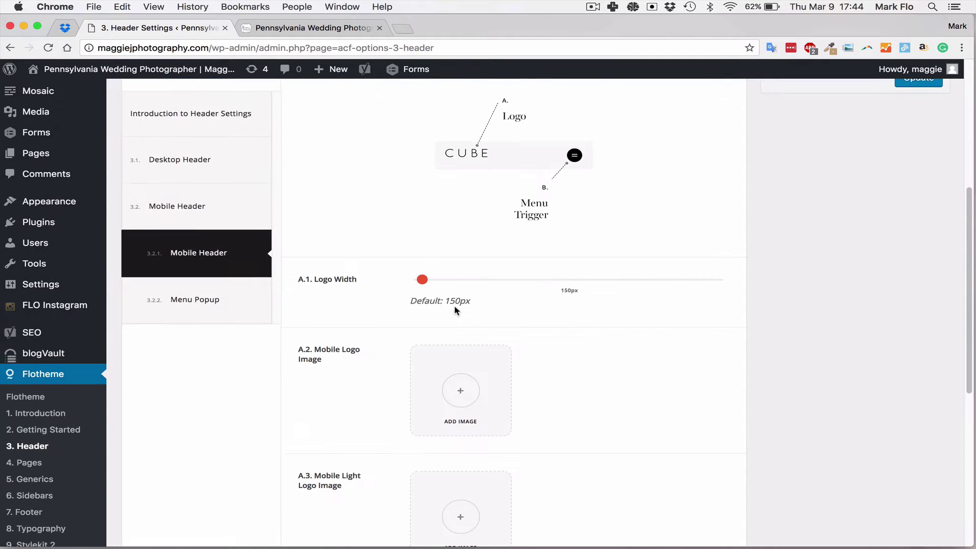
pyautogui.scroll(-2, 460, 341)
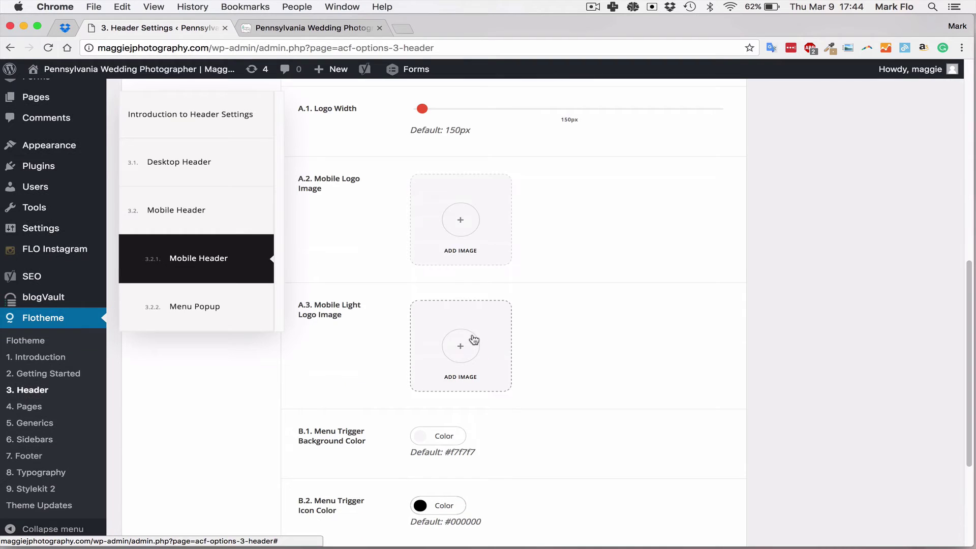
pyautogui.click(217, 214)
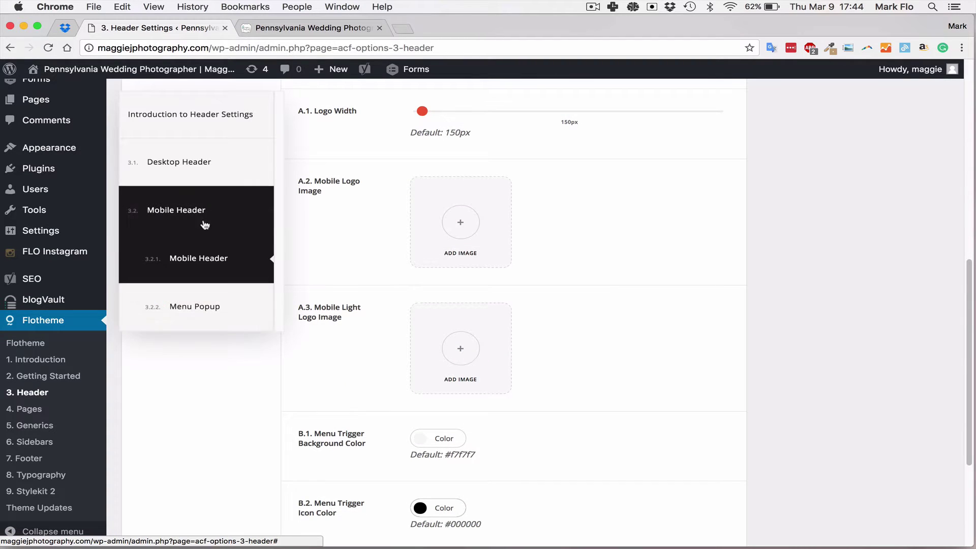
# Save the header settings with Update and reload the live front page to see the logo
pyautogui.click(918, 176)
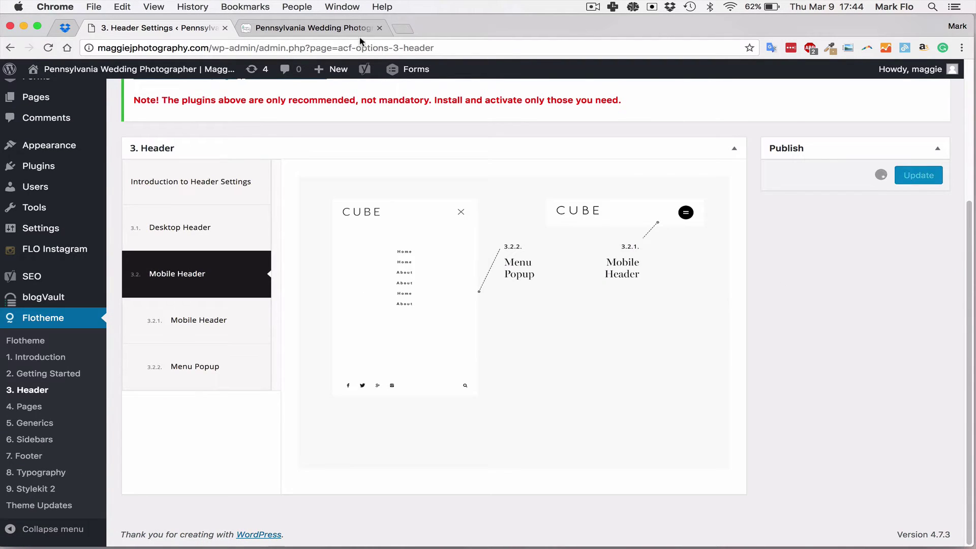
pyautogui.hotkey('ctrl', 'Tab')
pyautogui.press('super+r')
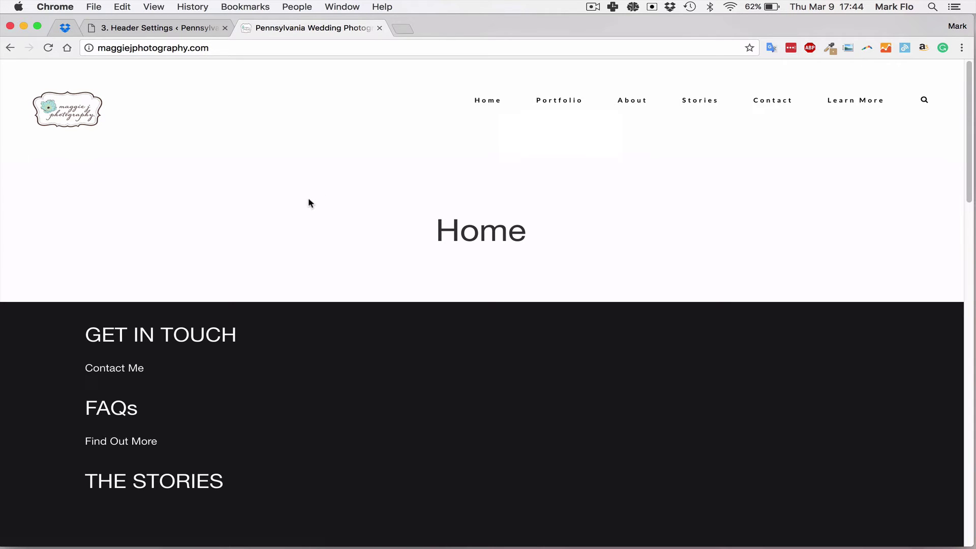
# Return to the admin tab and open the Slideshows list showing Portfolio Slideshow and Home slideshow
pyautogui.click(160, 30)
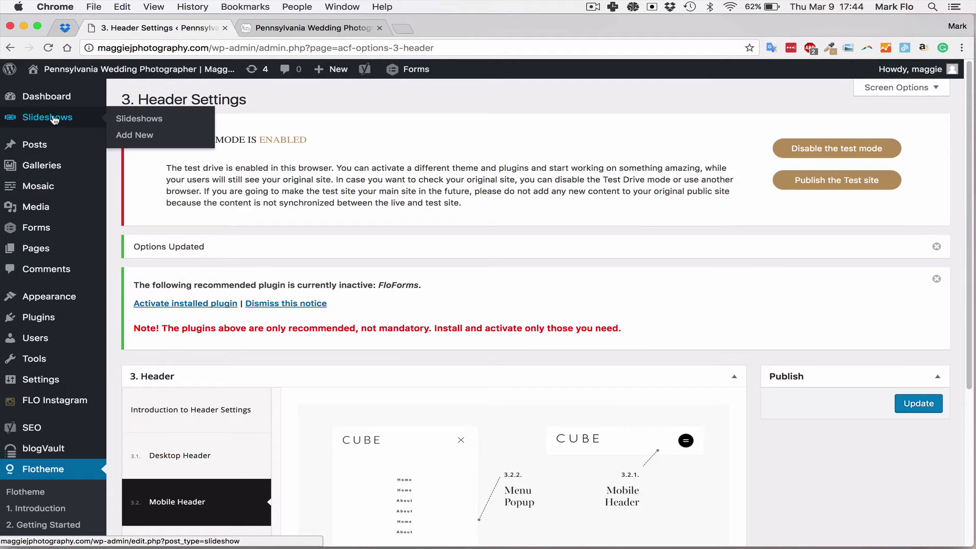
pyautogui.click(83, 123)
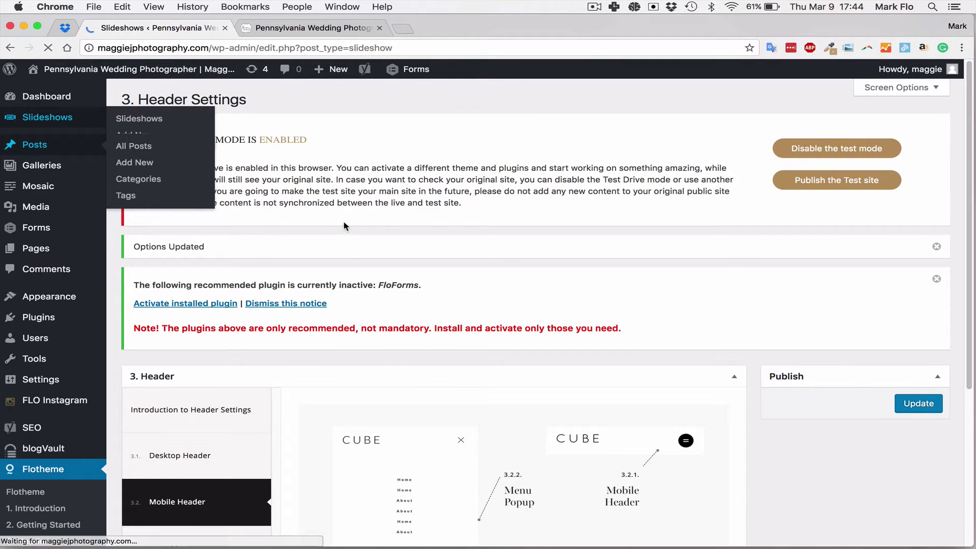
pyautogui.scroll(-1, 262, 295)
# Open the Home slideshow for editing and add a first slide needing an image
pyautogui.click(189, 424)
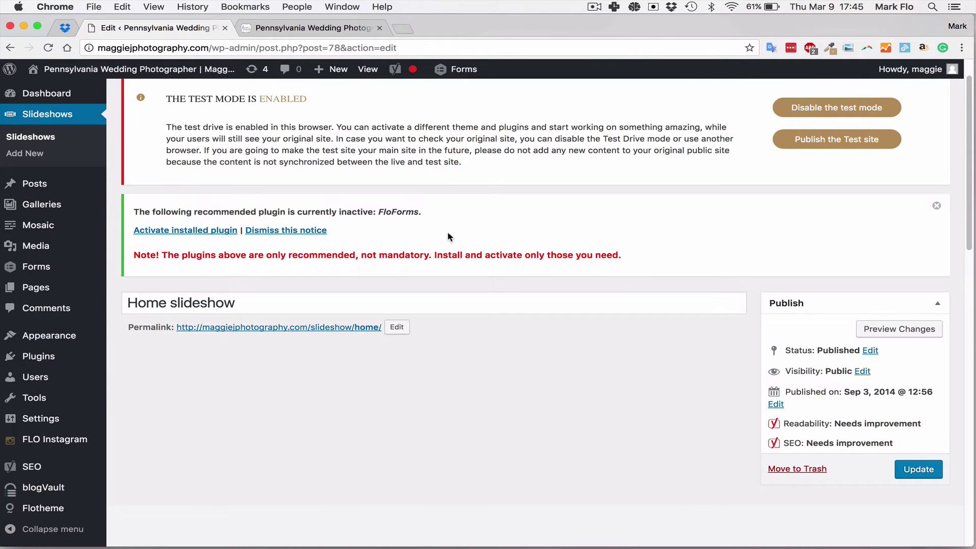
pyautogui.scroll(-5, 447, 231)
pyautogui.scroll(-6, 474, 262)
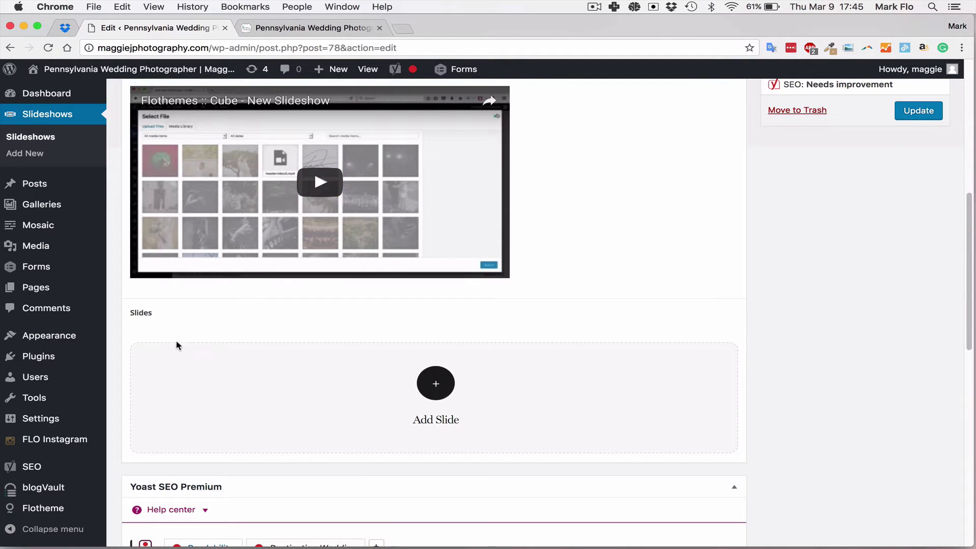
pyautogui.scroll(9, 532, 262)
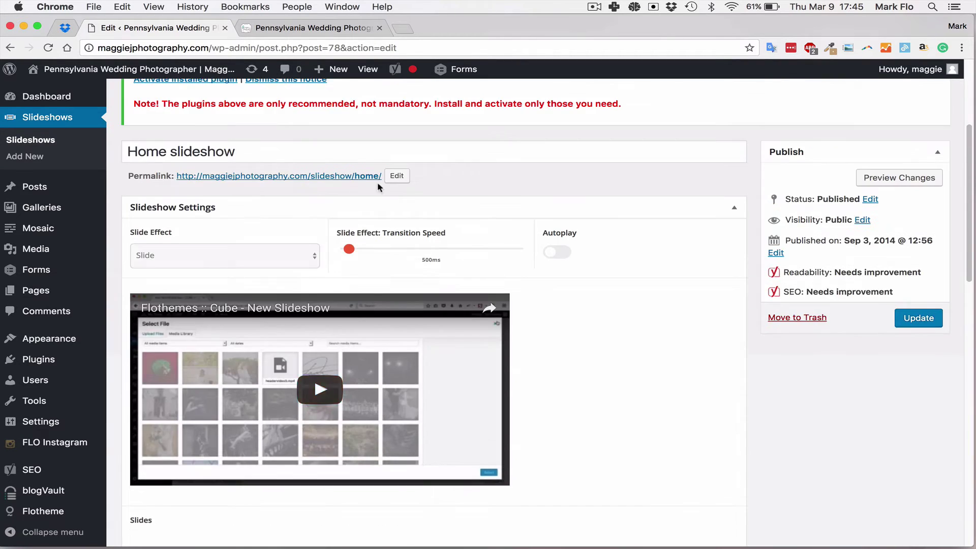
pyautogui.scroll(-10, 343, 189)
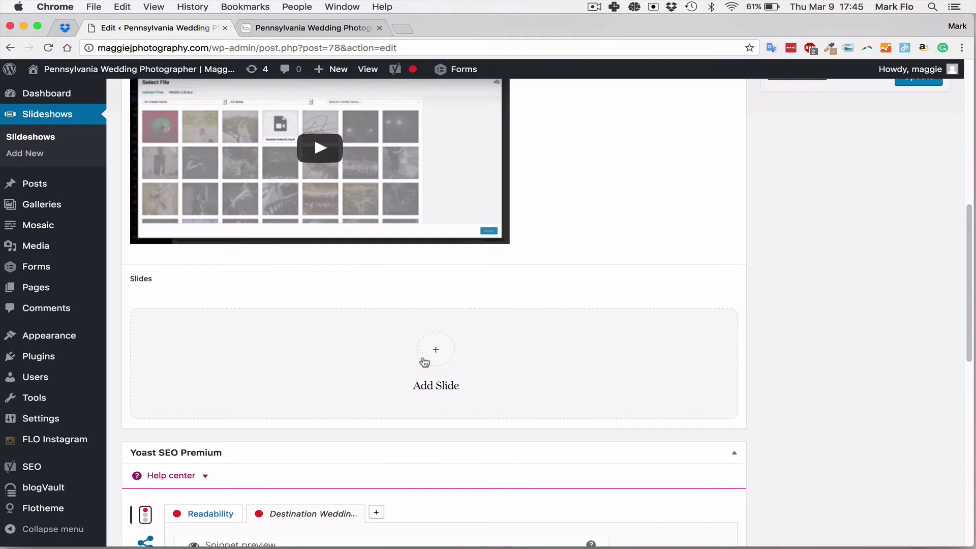
pyautogui.click(436, 350)
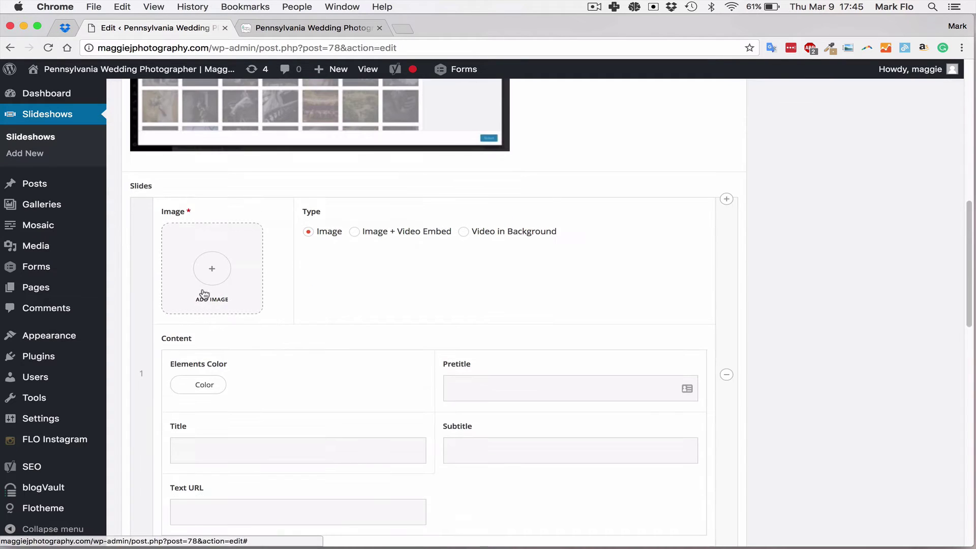
pyautogui.click(212, 275)
# Upload mje_1118-2000x1000.jpg from the Home Slider folder and set it as slide 1's image
pyautogui.press('super+Tab')
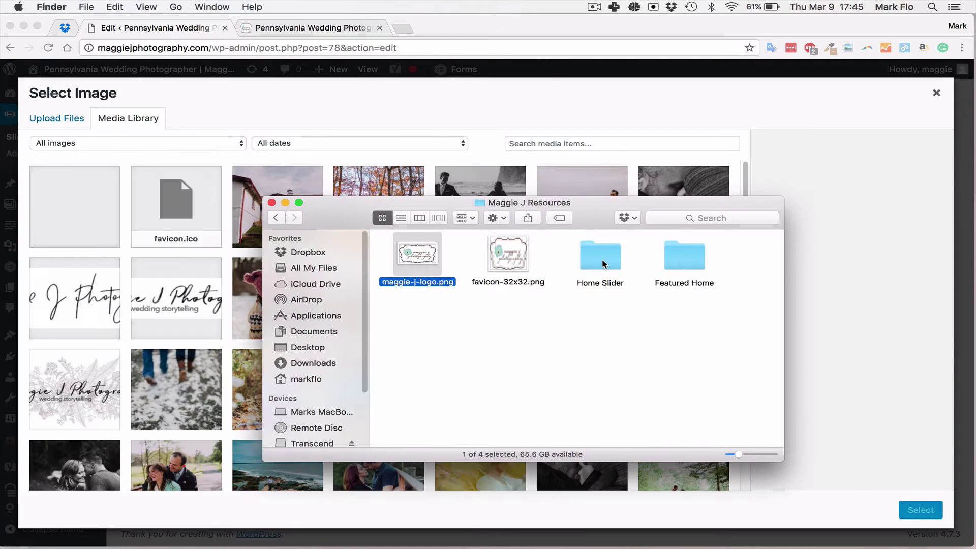
pyautogui.doubleClick(601, 256)
pyautogui.click(283, 218)
pyautogui.doubleClick(596, 259)
pyautogui.click(427, 266)
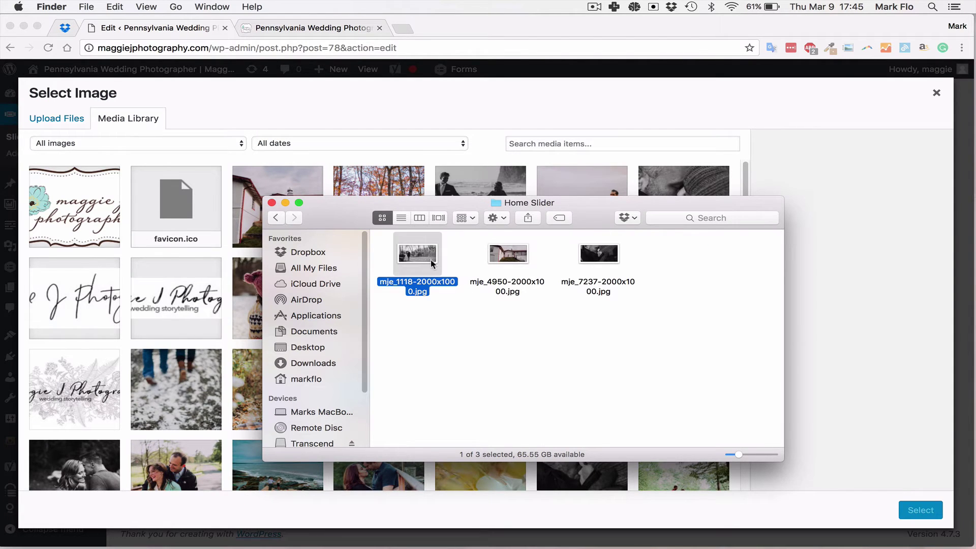
pyautogui.moveTo(434, 260); pyautogui.dragTo(244, 135)
pyautogui.click(250, 109)
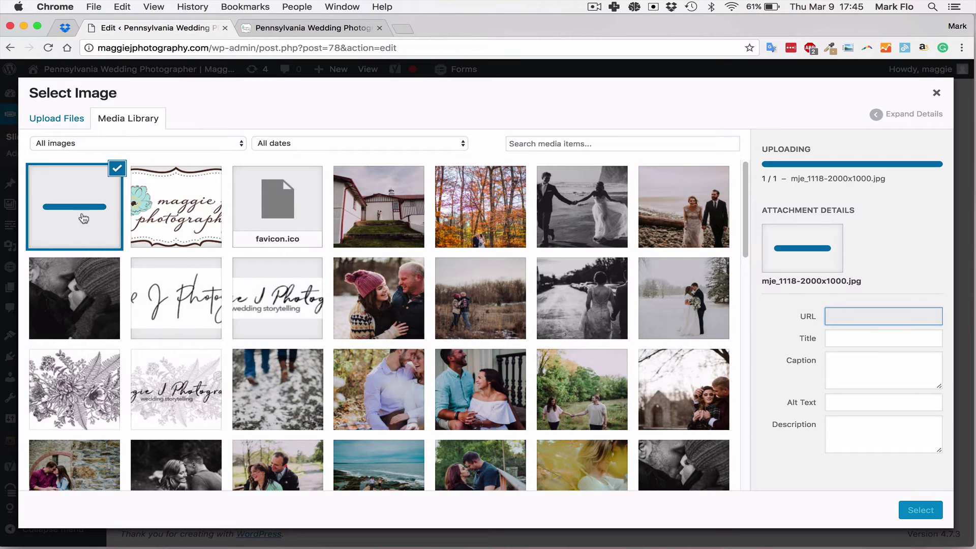
pyautogui.click(916, 512)
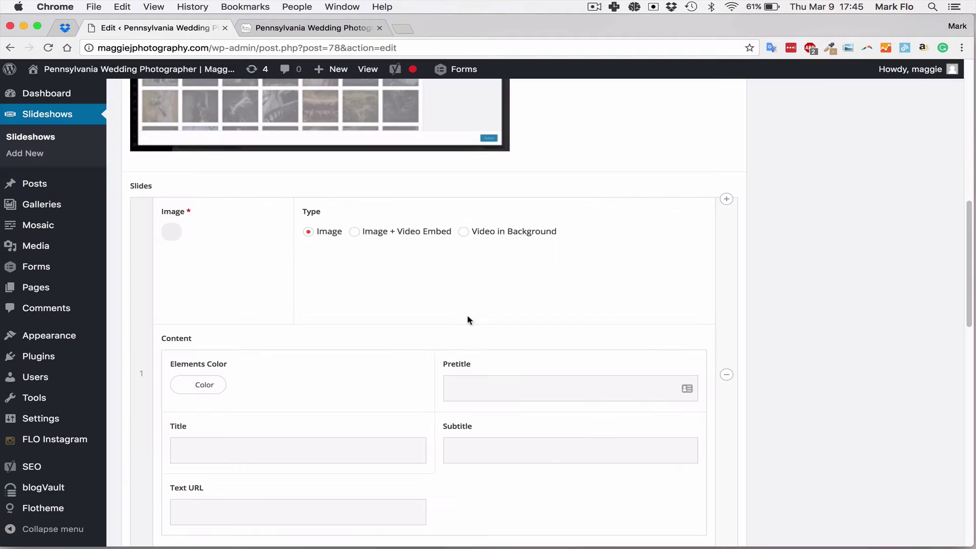
# Add a second slide using the uploaded mje_4950 photo as its image
pyautogui.scroll(-5, 366, 287)
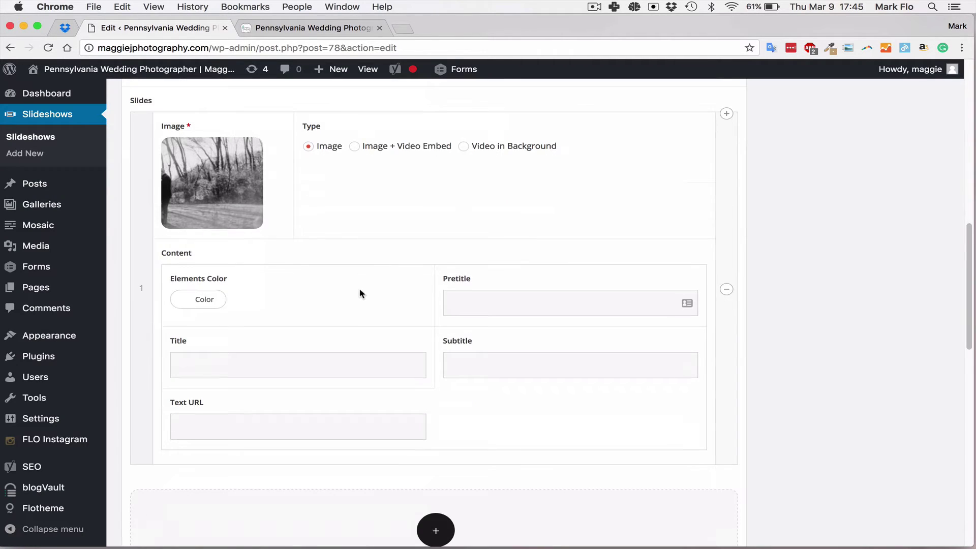
pyautogui.click(432, 473)
pyautogui.scroll(-2, 246, 225)
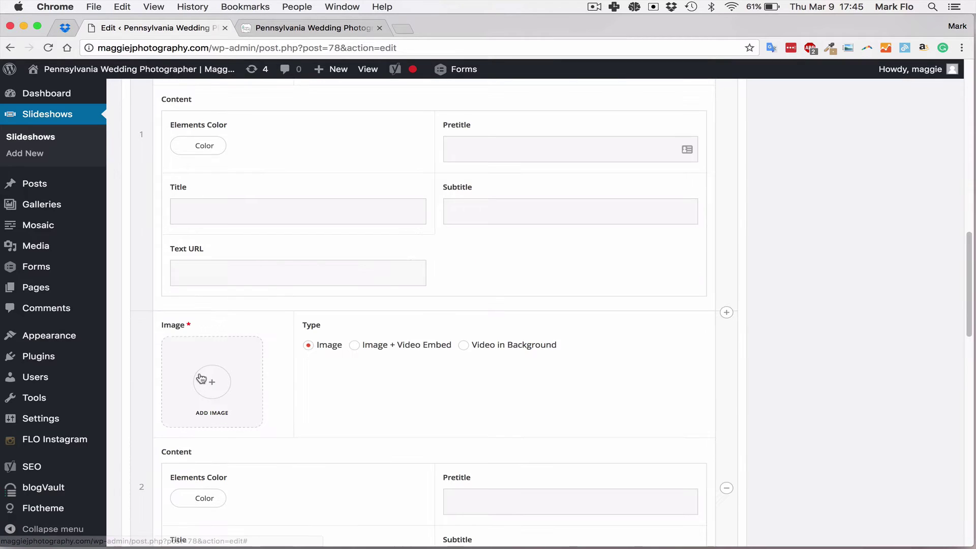
pyautogui.click(206, 379)
pyautogui.press('super+Tab')
pyautogui.moveTo(507, 253); pyautogui.dragTo(185, 228)
pyautogui.press('super+Tab')
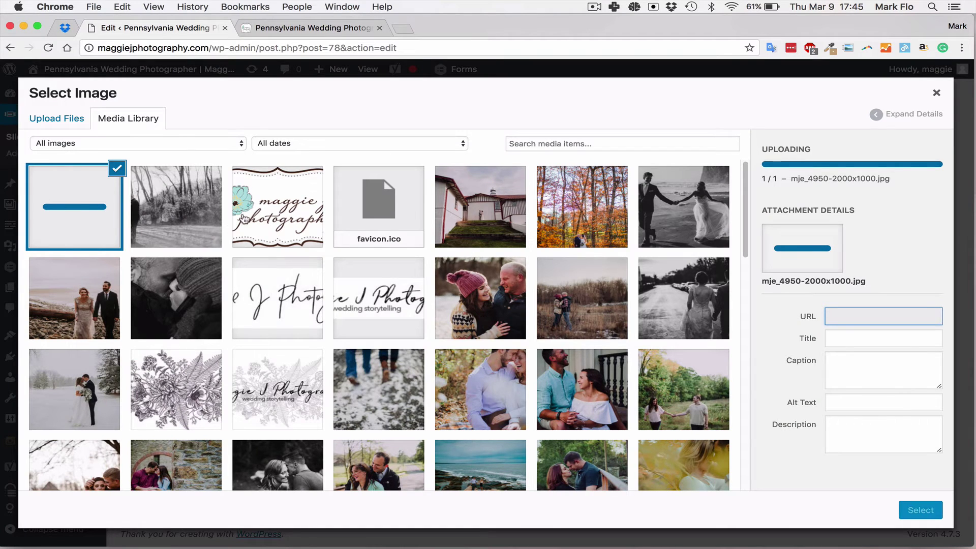
pyautogui.press('super+Tab')
pyautogui.press('super+Tab')
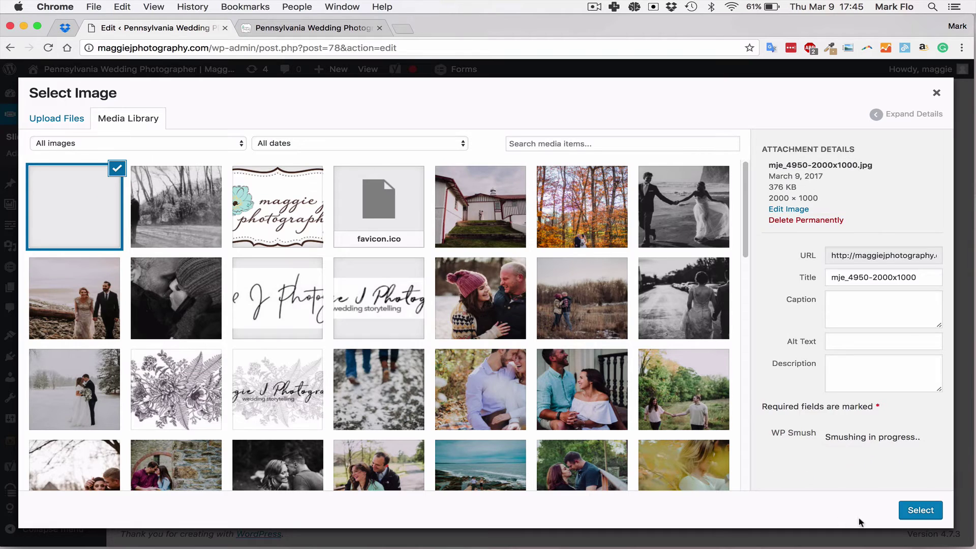
pyautogui.click(917, 510)
# Add a third slide using the uploaded mje_7237-2000x1000.jpg photo as its image
pyautogui.scroll(-10, 355, 335)
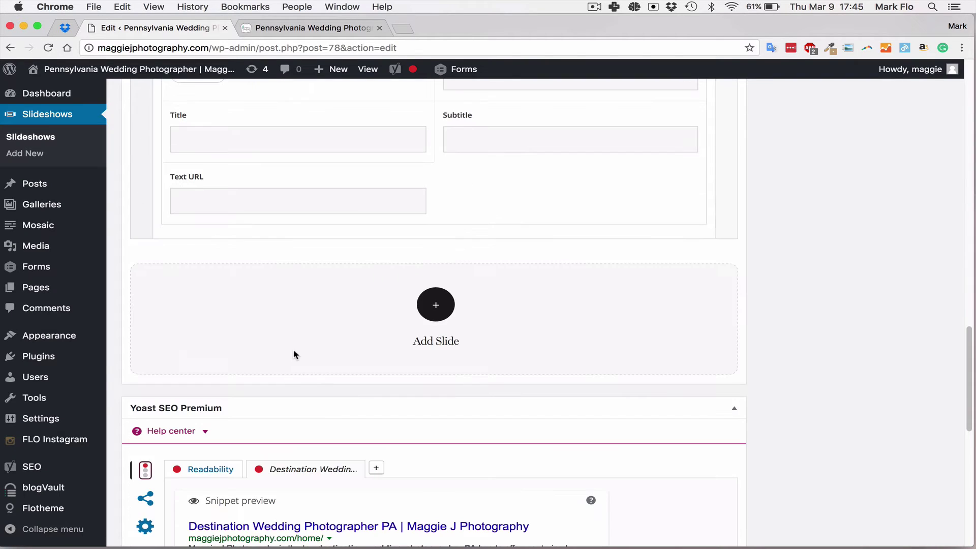
pyautogui.click(435, 331)
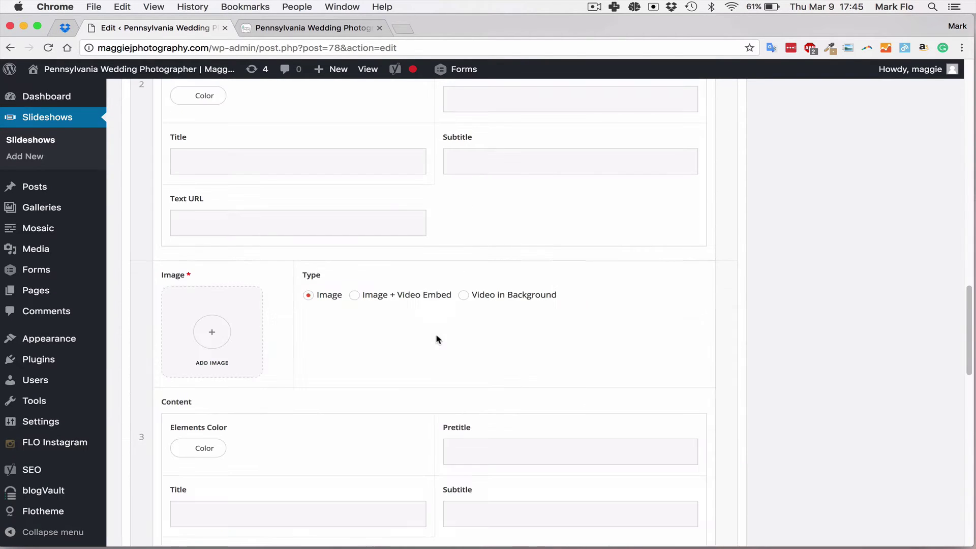
pyautogui.click(261, 320)
pyautogui.press('super+Tab')
pyautogui.moveTo(599, 254); pyautogui.dragTo(143, 243)
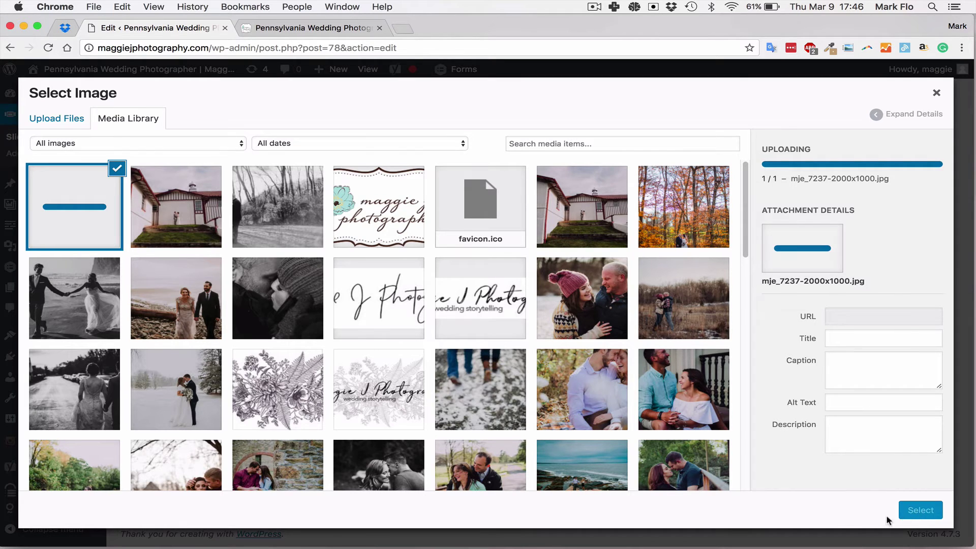
pyautogui.click(917, 509)
# Save the Home slideshow with Update
pyautogui.scroll(-10, 765, 407)
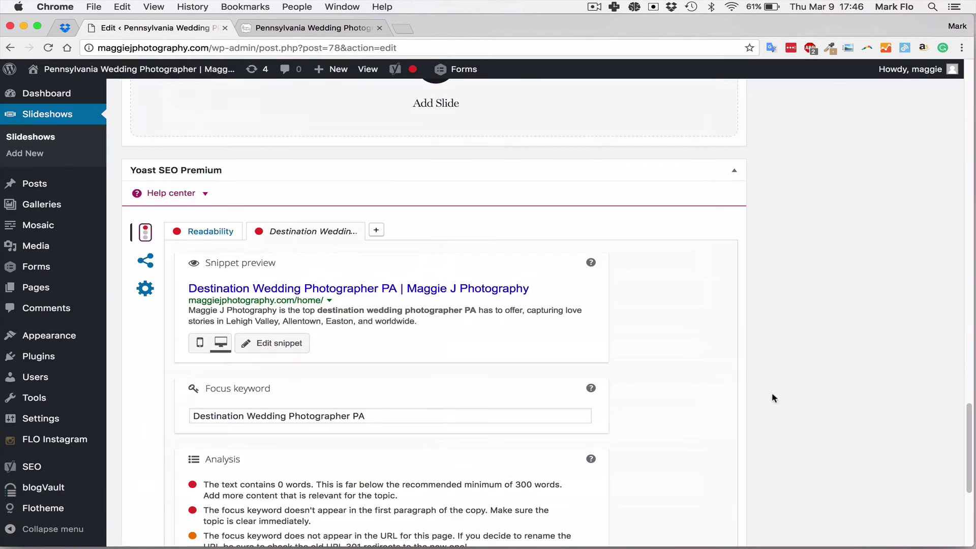
pyautogui.scroll(15, 819, 404)
pyautogui.click(918, 288)
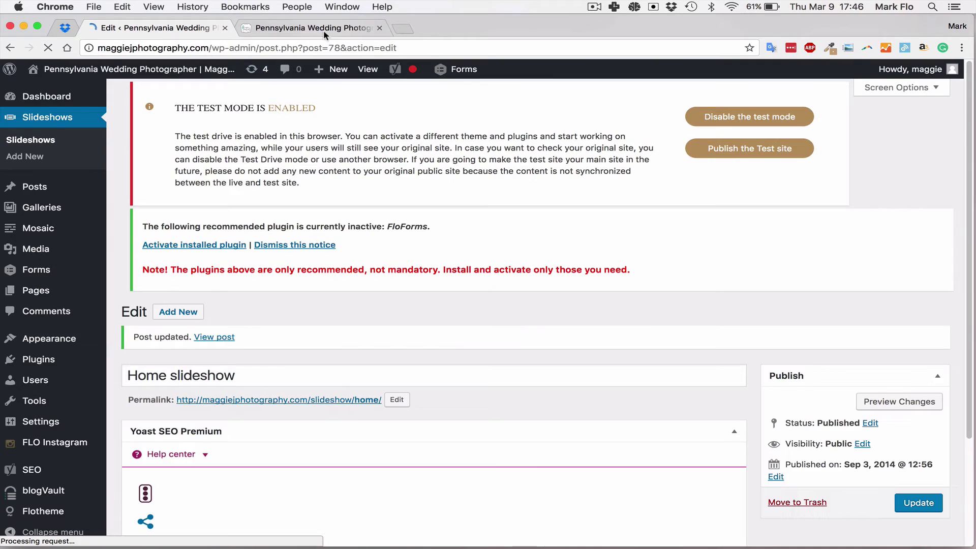
# Reload the live site to check the updated homepage slideshow
pyautogui.click(325, 30)
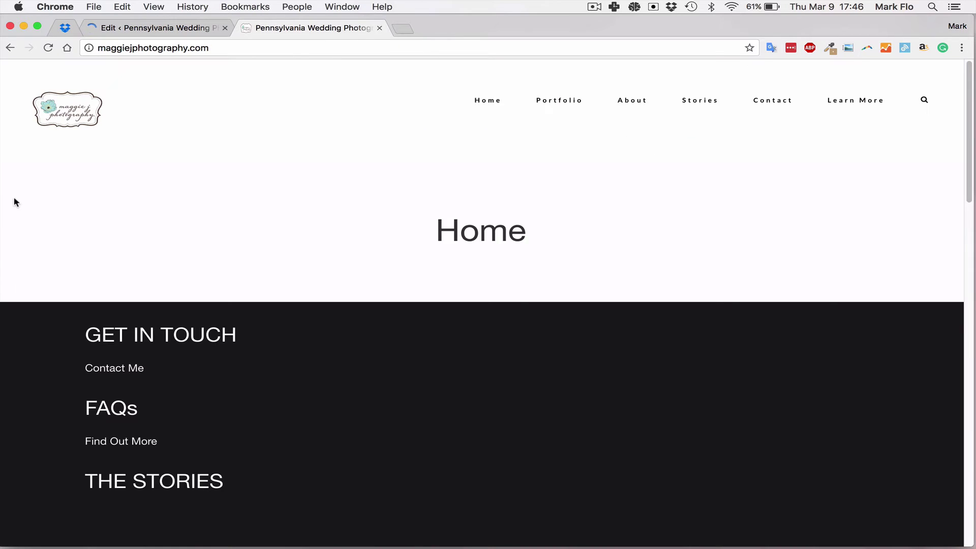
pyautogui.press('super+r')
pyautogui.press('super+r')
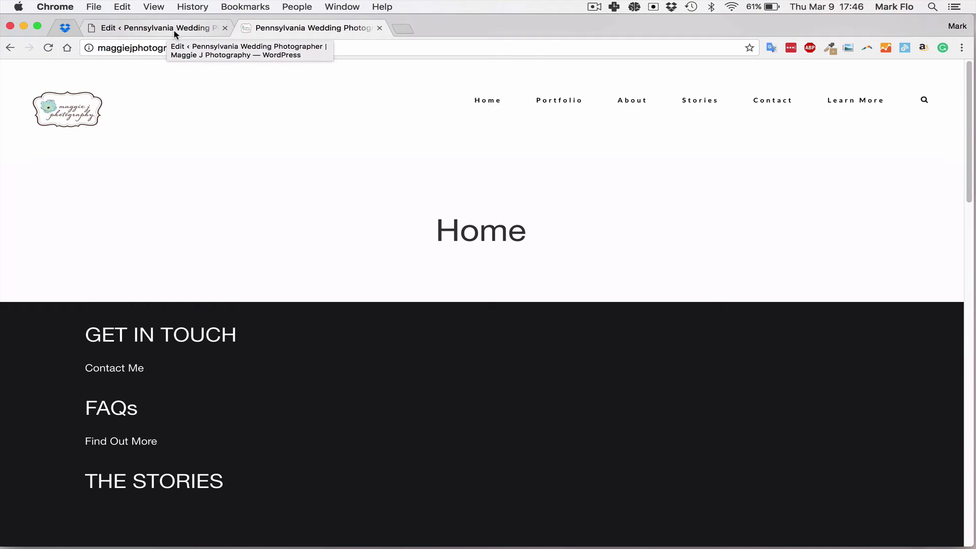
pyautogui.click(173, 29)
pyautogui.click(262, 28)
# Open Portfolio > Weddings + Elopements on the live site and swipe through its photo slider
pyautogui.moveTo(544, 105)
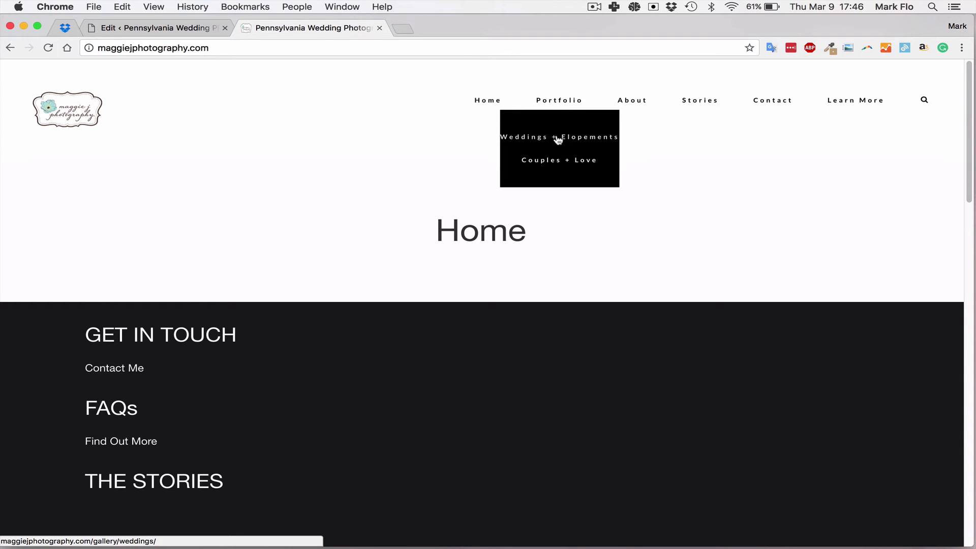
pyautogui.click(557, 137)
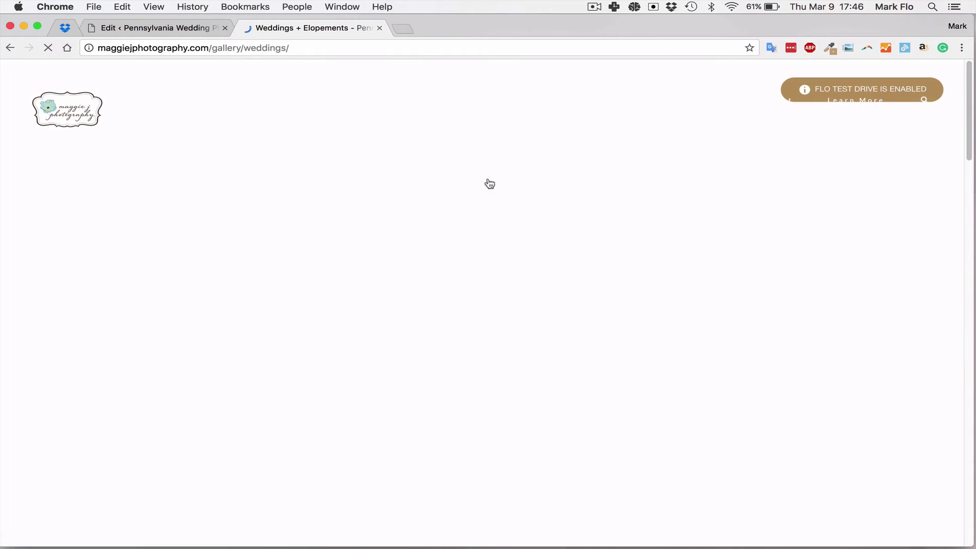
pyautogui.scroll(-10, 527, 228)
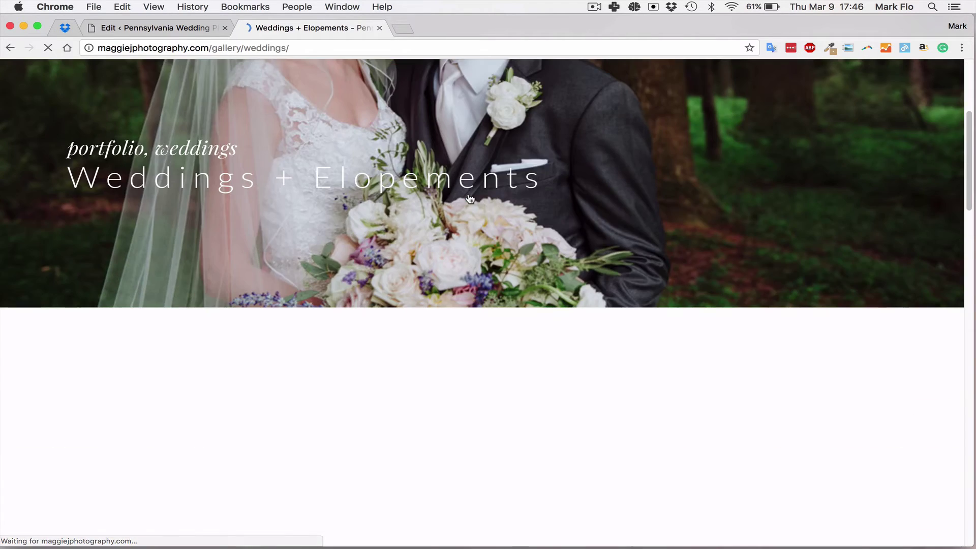
pyautogui.scroll(-2, 522, 223)
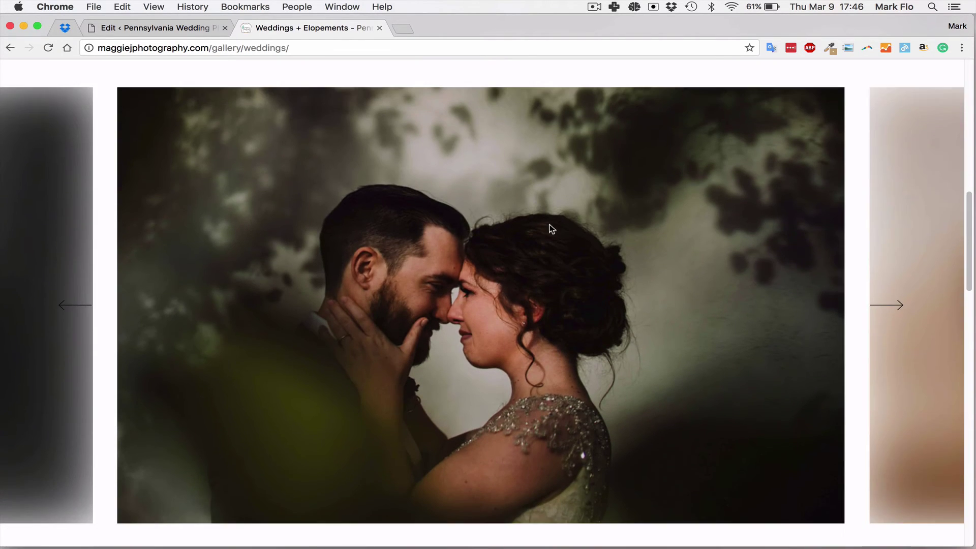
pyautogui.moveTo(551, 224); pyautogui.dragTo(235, 266)
pyautogui.moveTo(599, 277); pyautogui.dragTo(233, 262)
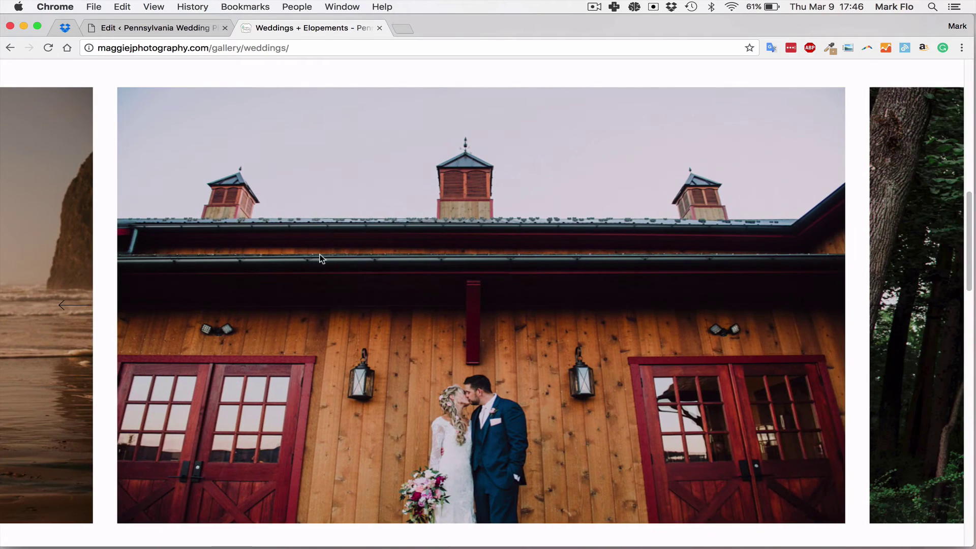
pyautogui.moveTo(356, 274); pyautogui.dragTo(44, 285)
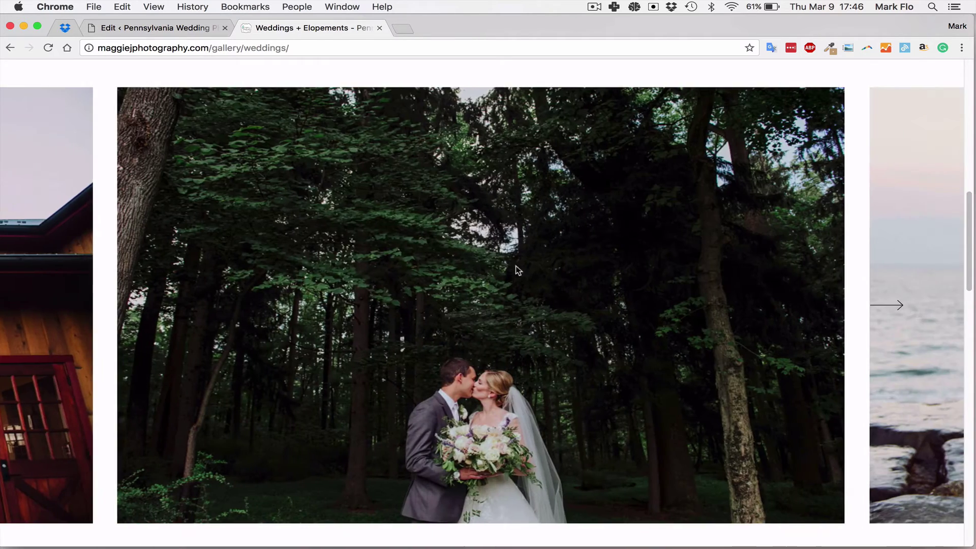
pyautogui.moveTo(508, 254); pyautogui.dragTo(179, 252)
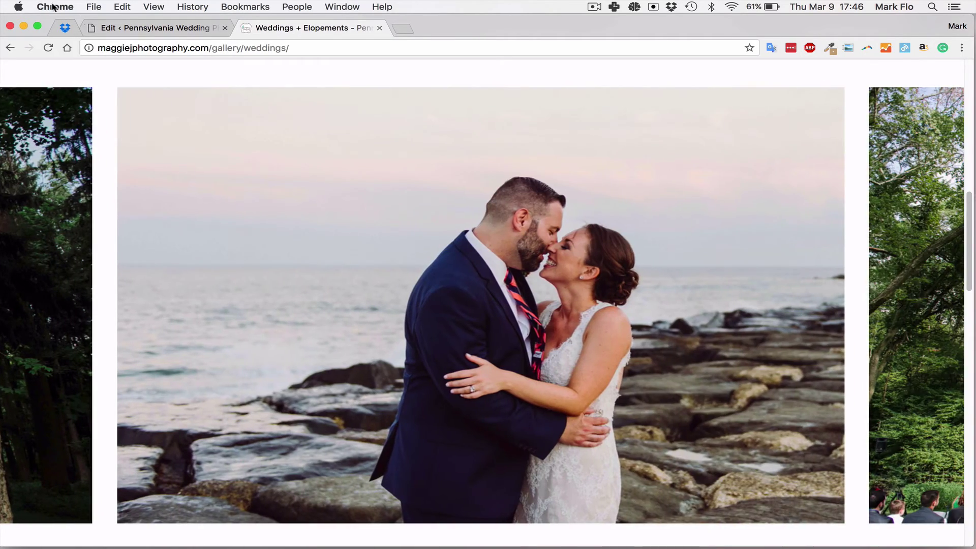
pyautogui.click(147, 28)
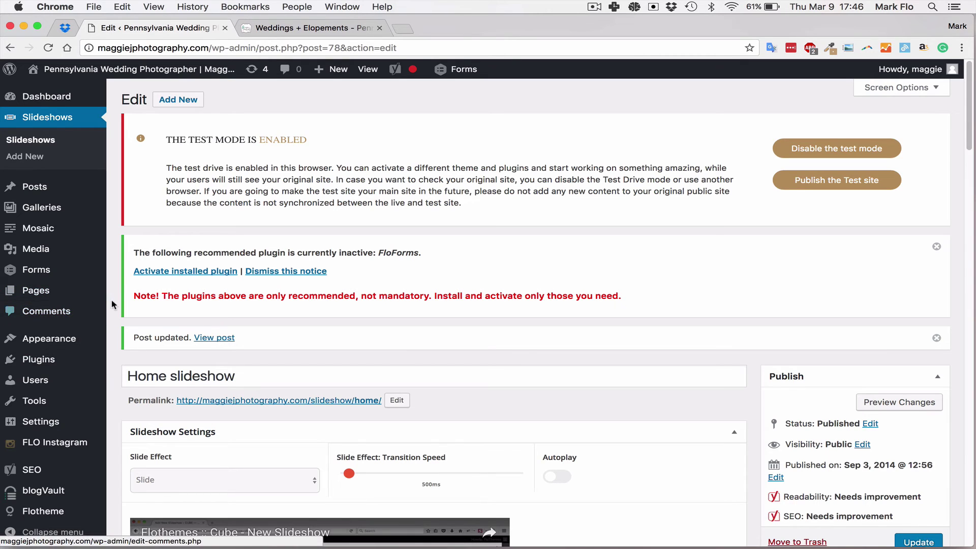
# Open the Weddings + Elopements gallery editor and collapse the Yoast SEO box
pyautogui.scroll(-2, 113, 305)
pyautogui.click(44, 205)
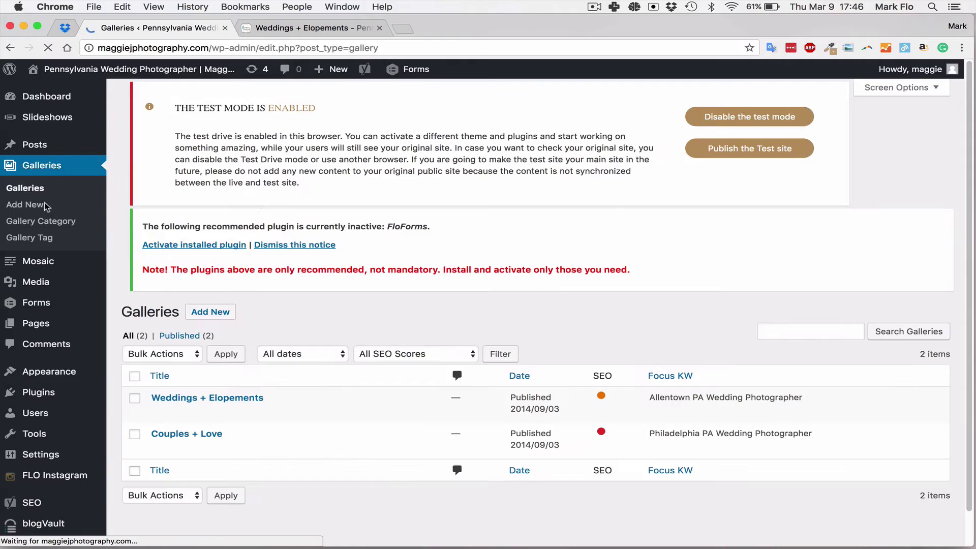
pyautogui.click(212, 400)
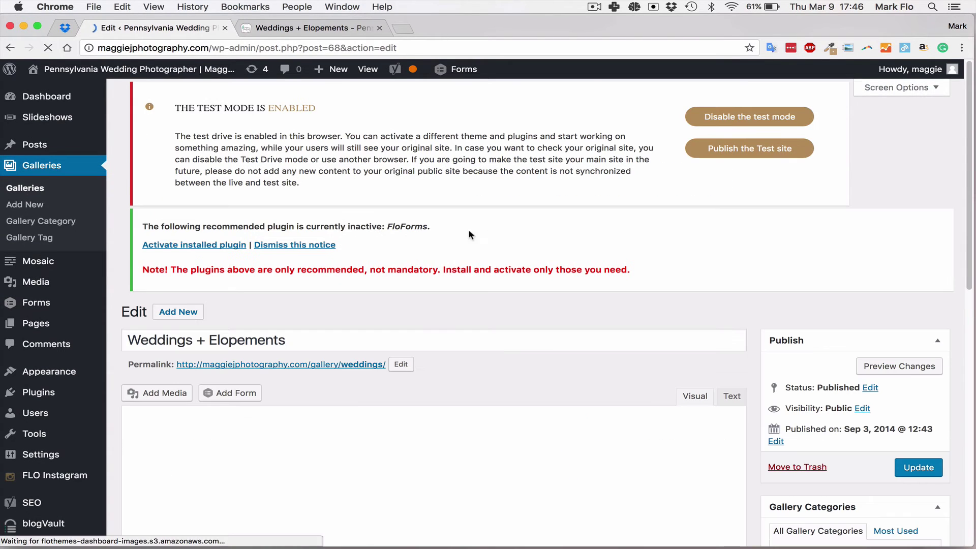
pyautogui.scroll(-10, 455, 204)
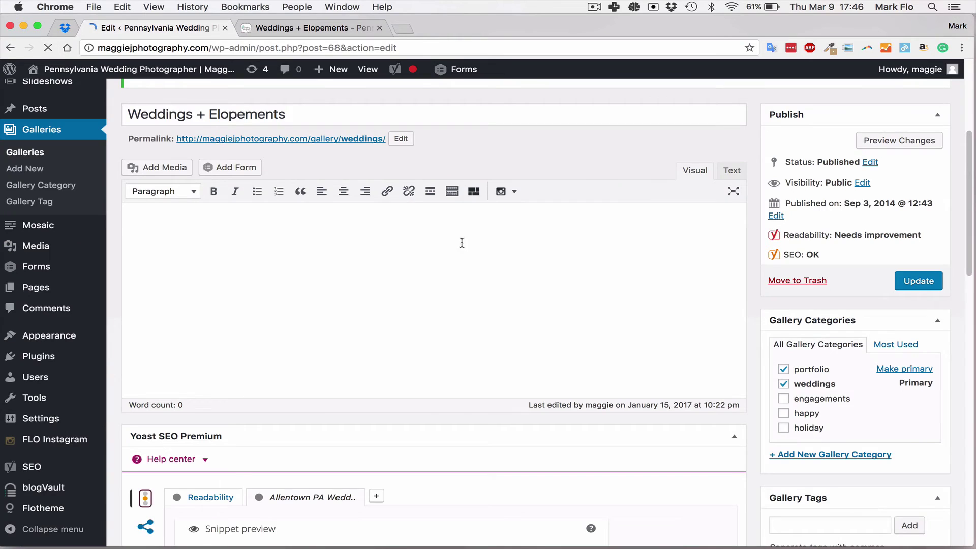
pyautogui.click(467, 202)
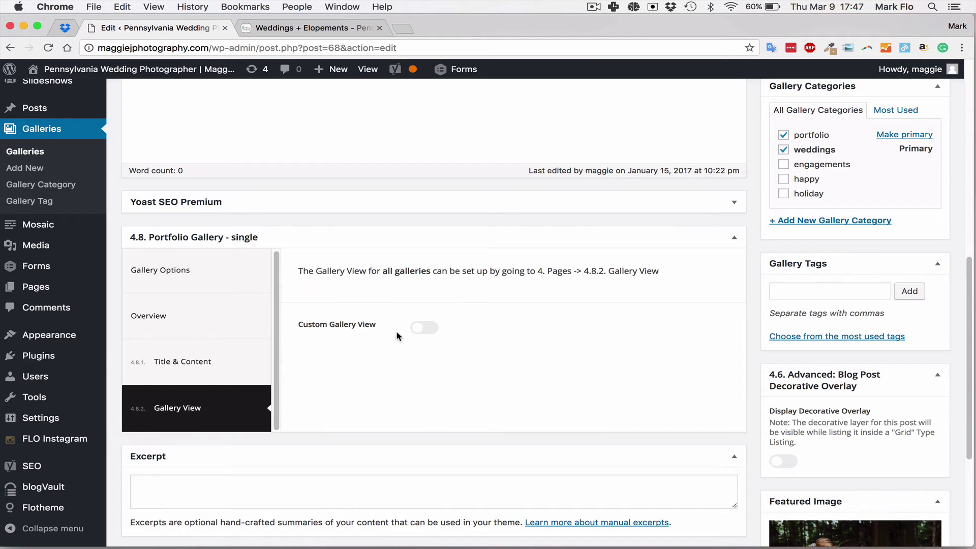
# Turn on Custom Gallery View with the Type B layout and save with Update
pyautogui.click(428, 330)
pyautogui.scroll(-5, 559, 331)
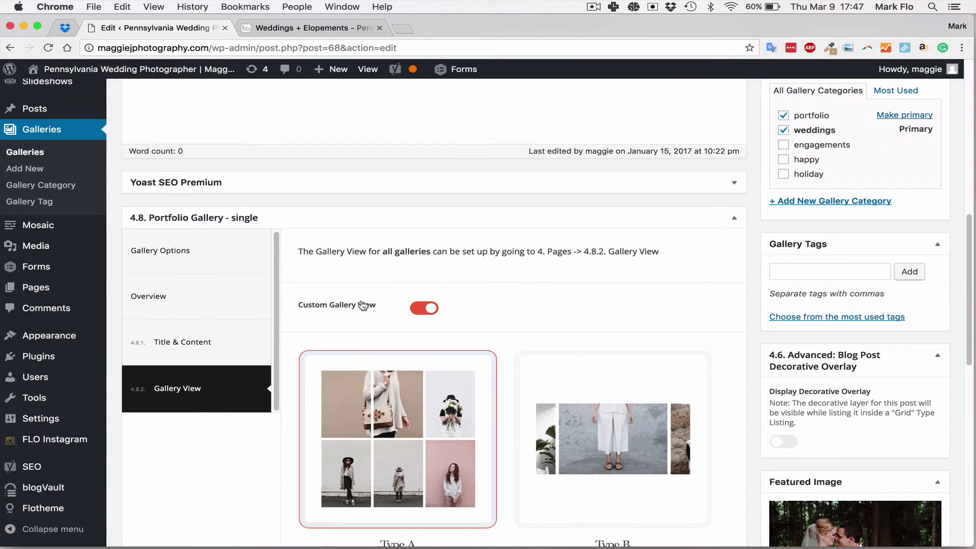
pyautogui.scroll(-5, 568, 283)
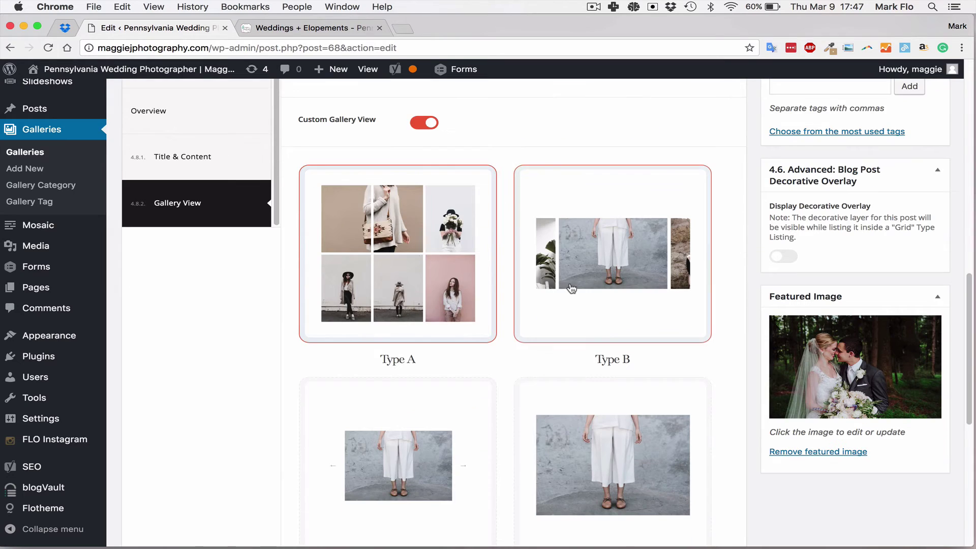
pyautogui.click(577, 204)
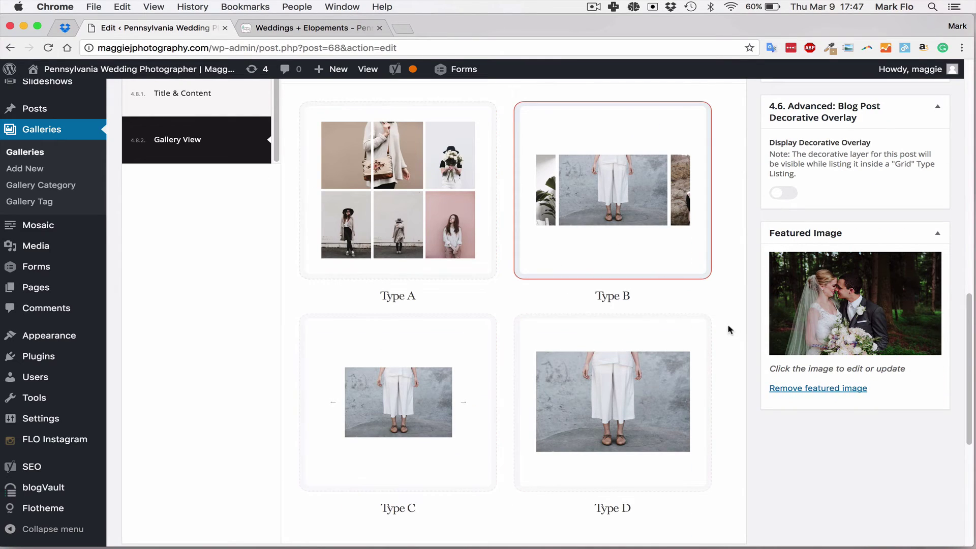
pyautogui.scroll(12, 727, 263)
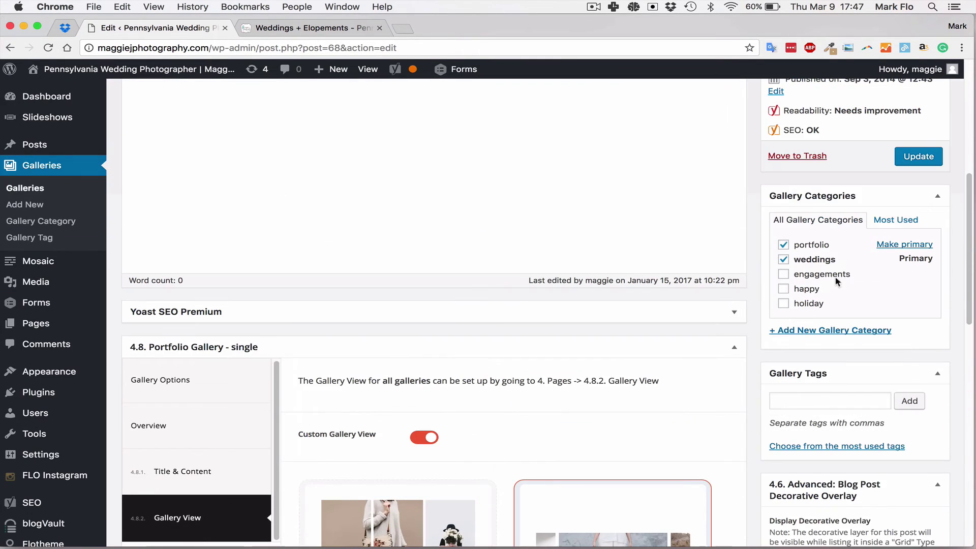
pyautogui.click(912, 157)
pyautogui.hotkey('ctrl', 'Tab')
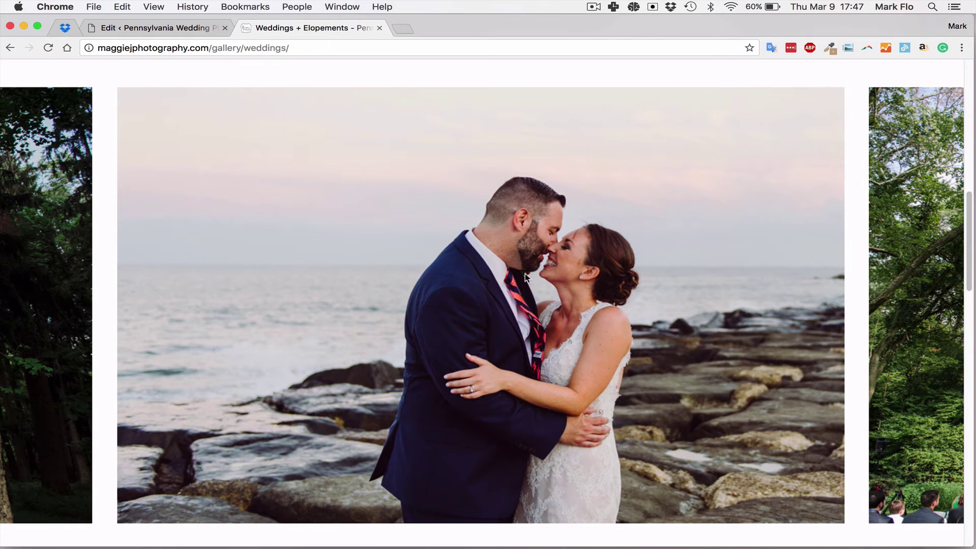
pyautogui.click(175, 29)
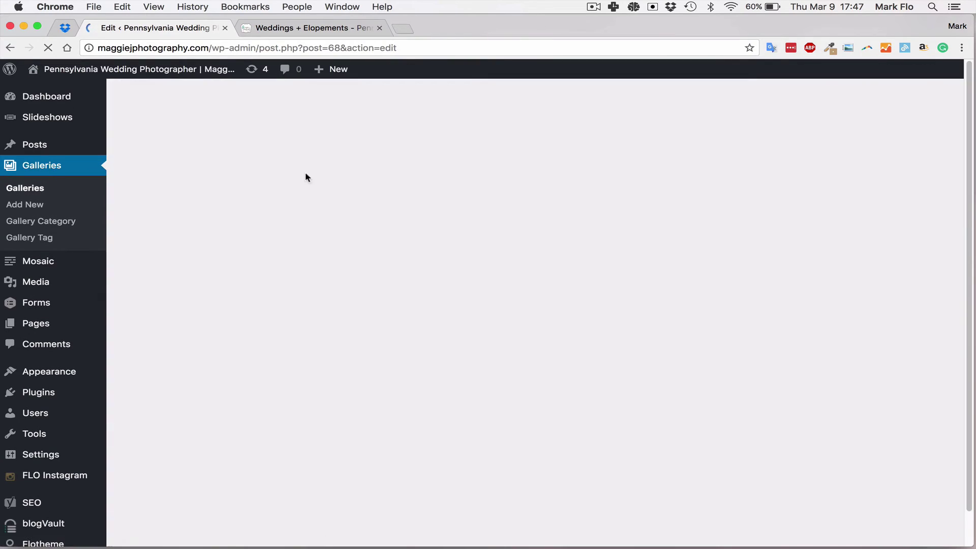
# Expand the Weddings gallery's options and image grid, keeping Gallery Type on Images
pyautogui.scroll(-10, 191, 391)
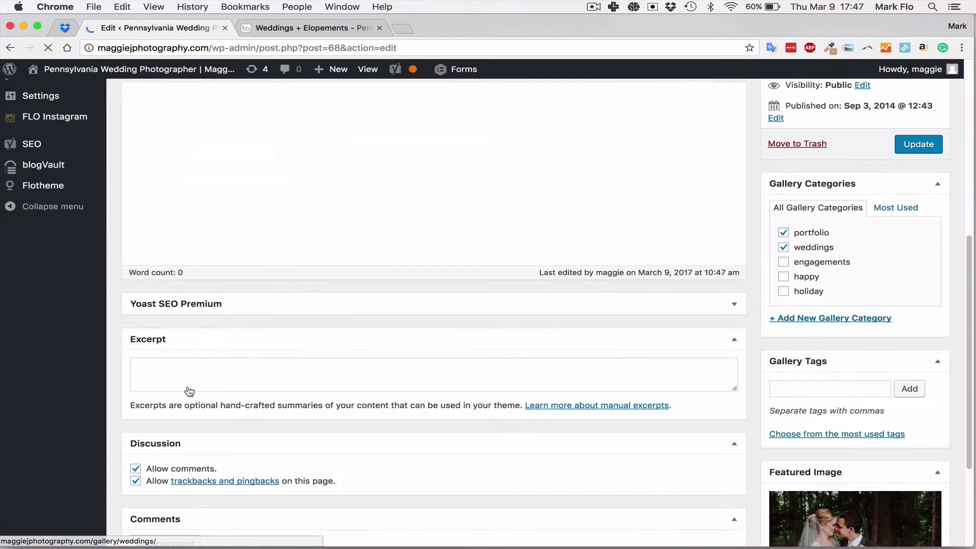
pyautogui.scroll(-5, 195, 403)
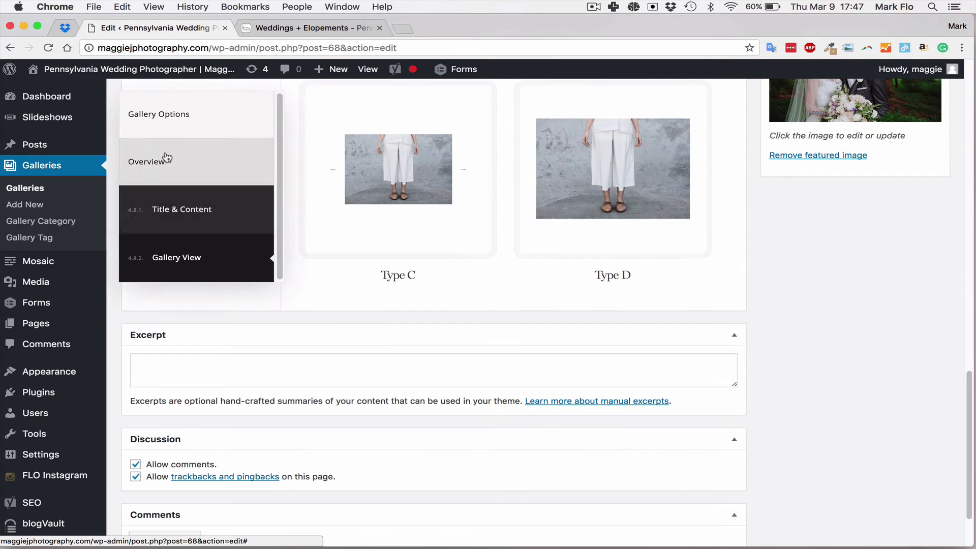
pyautogui.scroll(-5, 166, 147)
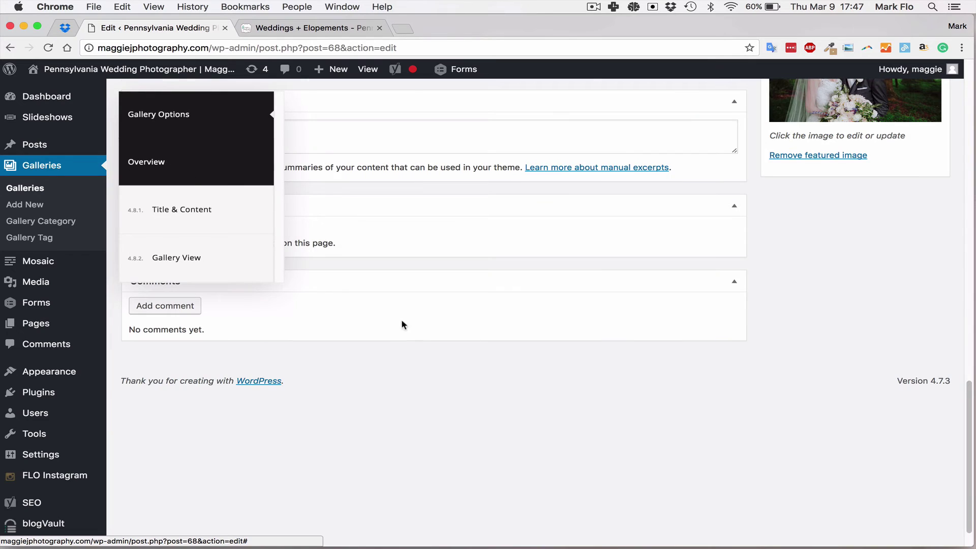
pyautogui.scroll(10, 401, 325)
pyautogui.click(157, 253)
pyautogui.scroll(-10, 364, 347)
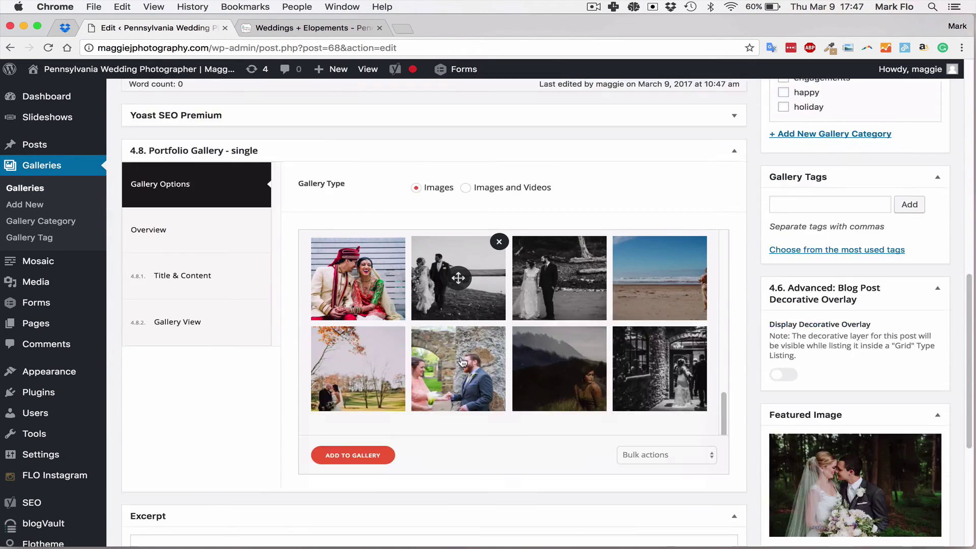
pyautogui.scroll(-3, 463, 362)
pyautogui.scroll(12, 506, 320)
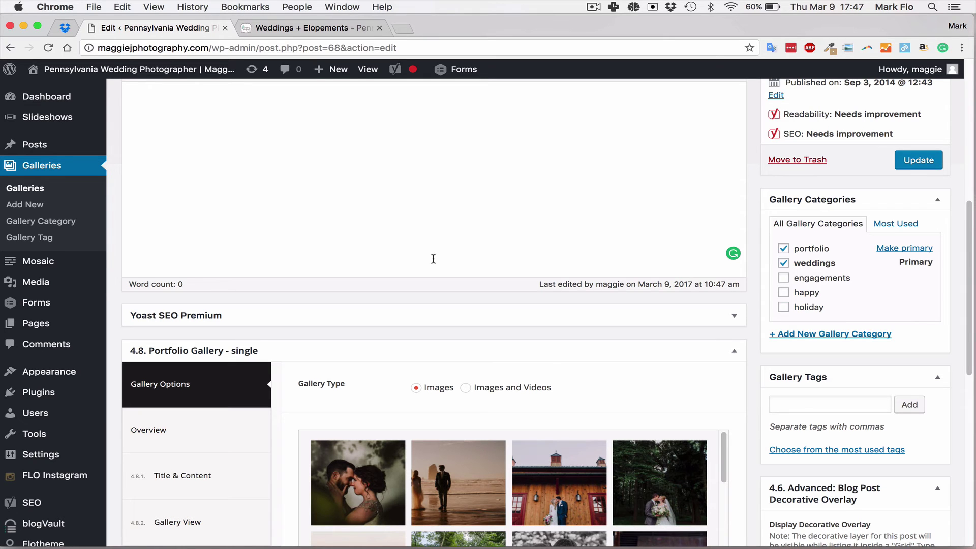
# Go from the Weddings + Elopements gallery page to Home and review its Get In Touch, FAQs and Stories sections
pyautogui.click(279, 31)
pyautogui.scroll(-5, 514, 264)
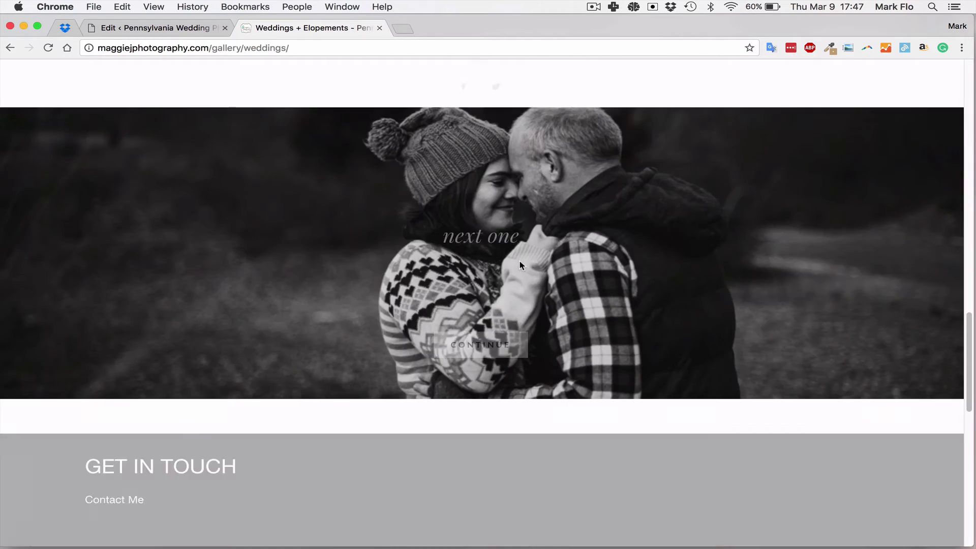
pyautogui.scroll(20, 488, 153)
pyautogui.click(483, 112)
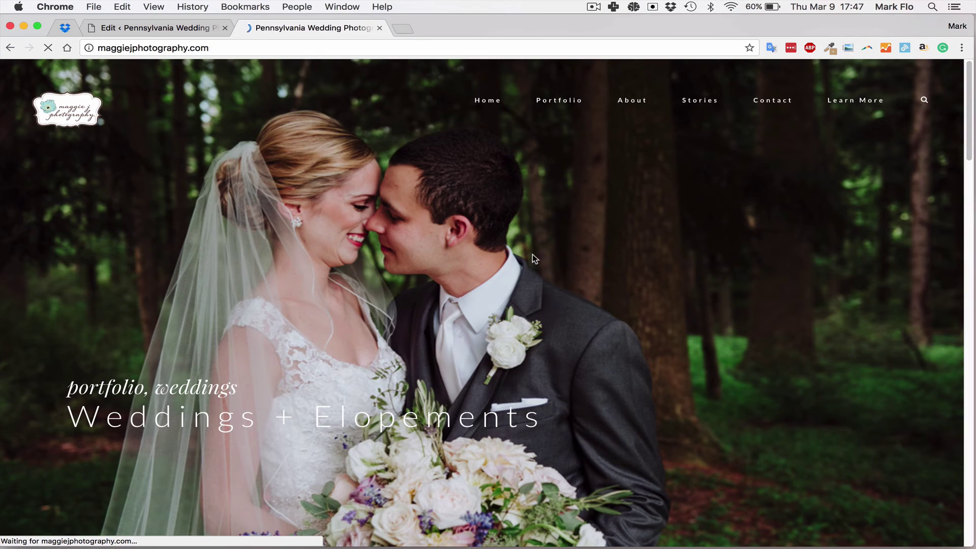
pyautogui.scroll(-10, 489, 304)
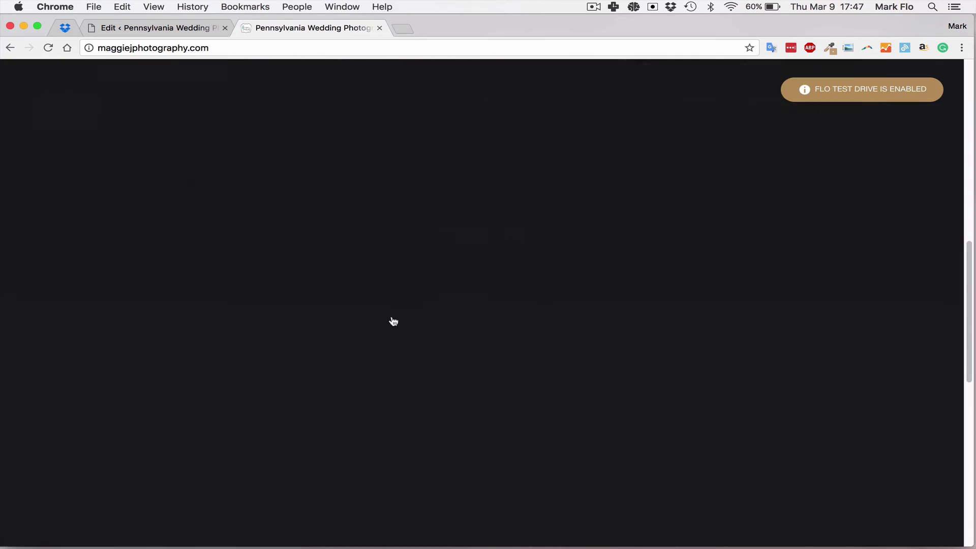
pyautogui.scroll(-10, 533, 312)
pyautogui.scroll(4, 522, 315)
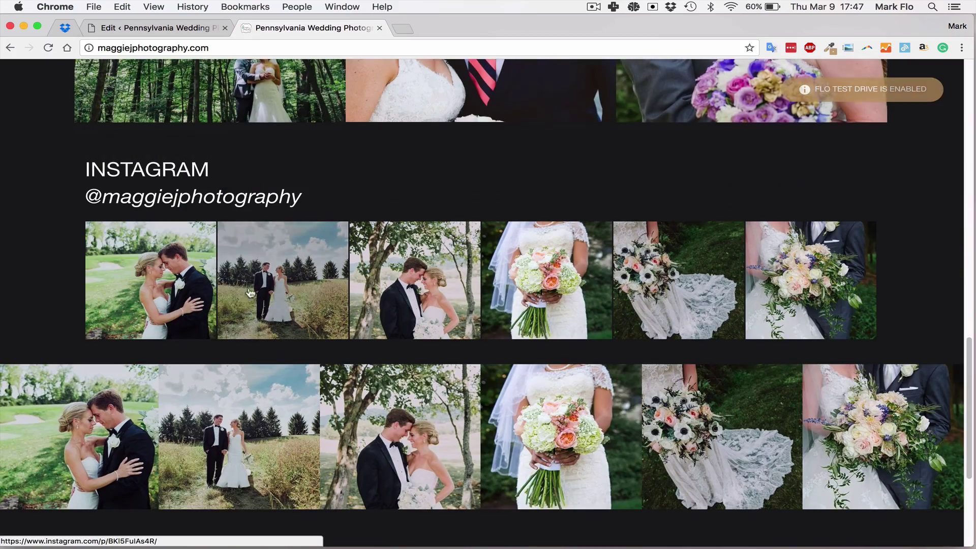
pyautogui.scroll(-5, 472, 304)
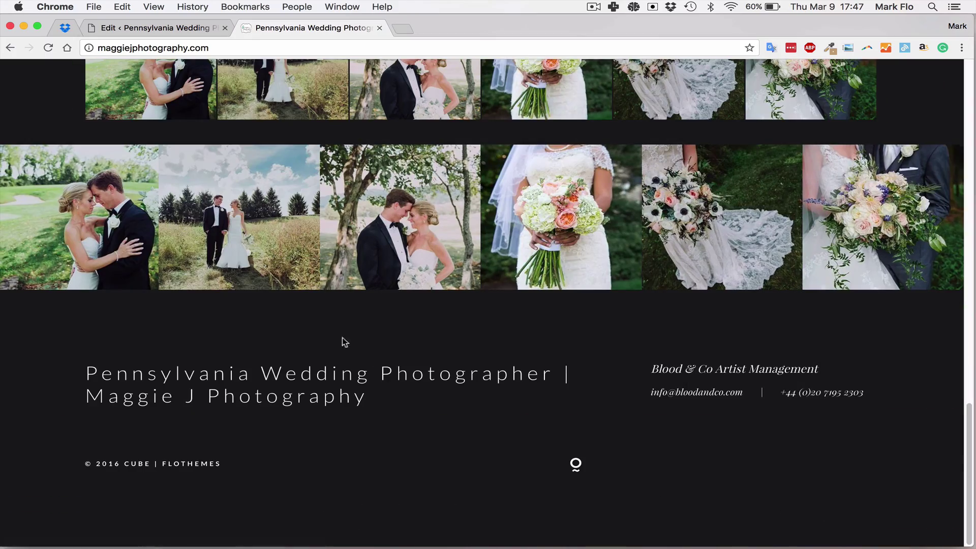
pyautogui.scroll(5, 356, 338)
pyautogui.scroll(10, 365, 335)
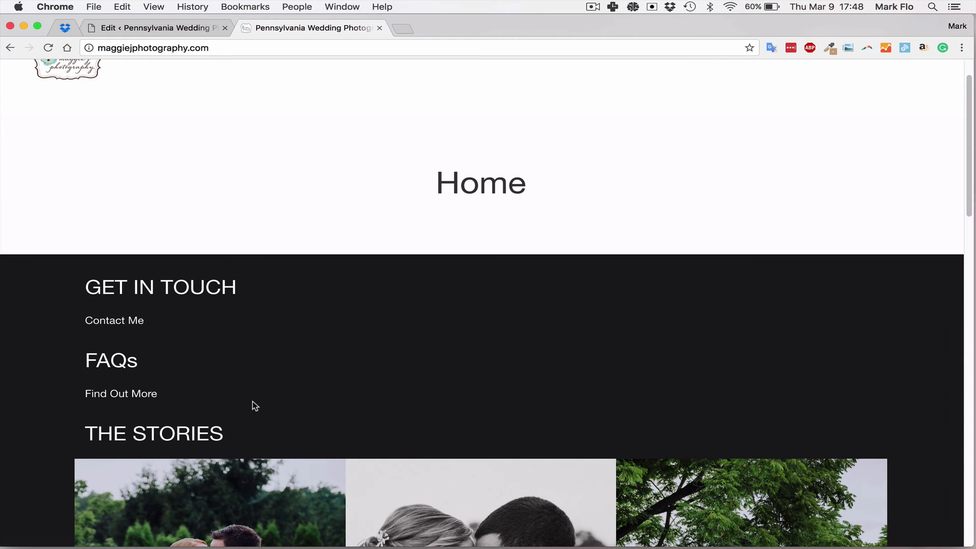
# Open Appearance > Widgets and check what Footer Second and Footer Third contain
pyautogui.click(122, 26)
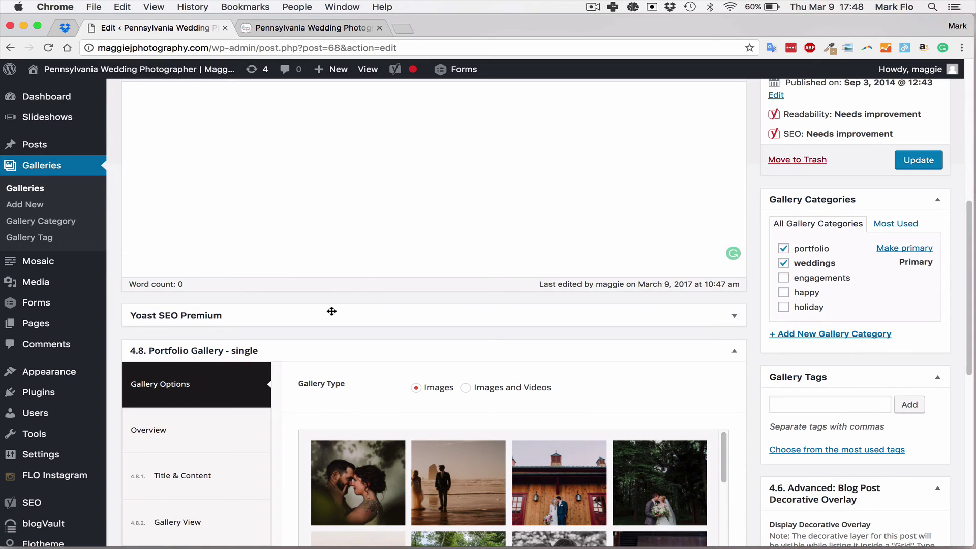
pyautogui.moveTo(71, 378)
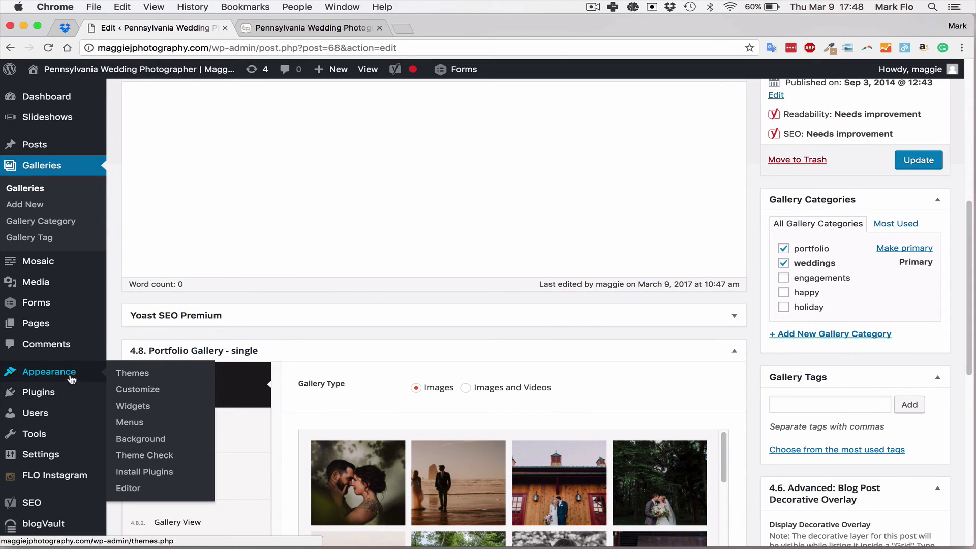
pyautogui.click(140, 409)
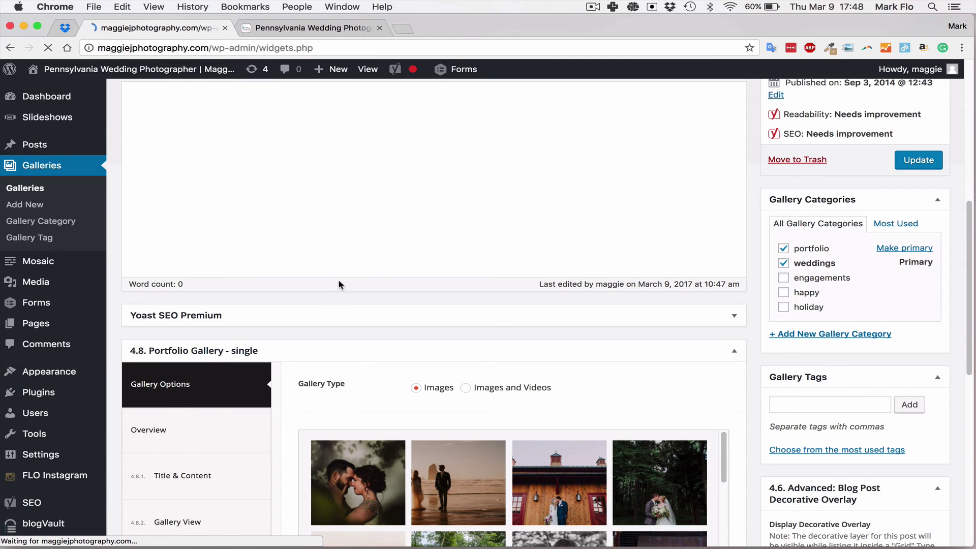
pyautogui.scroll(-3, 759, 255)
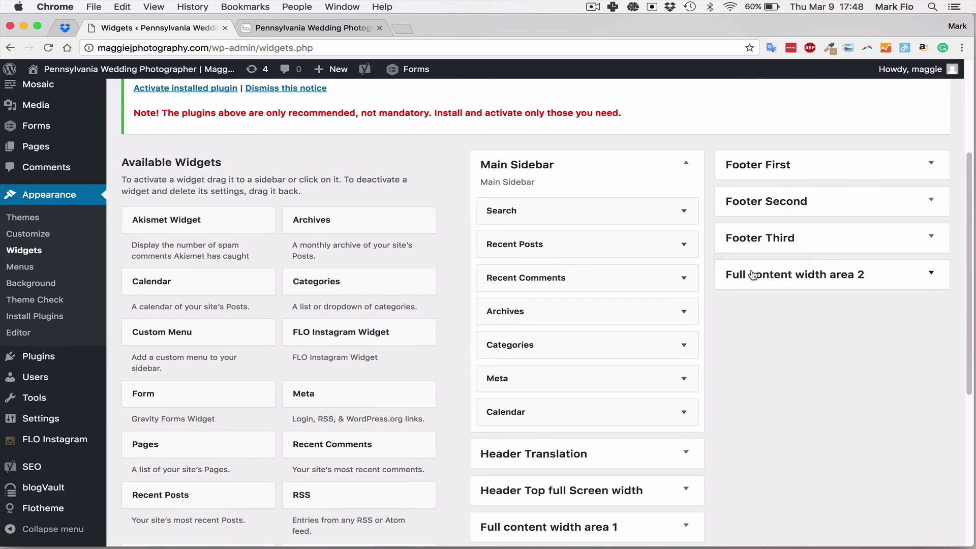
pyautogui.click(823, 242)
pyautogui.click(836, 242)
pyautogui.click(816, 211)
pyautogui.click(819, 210)
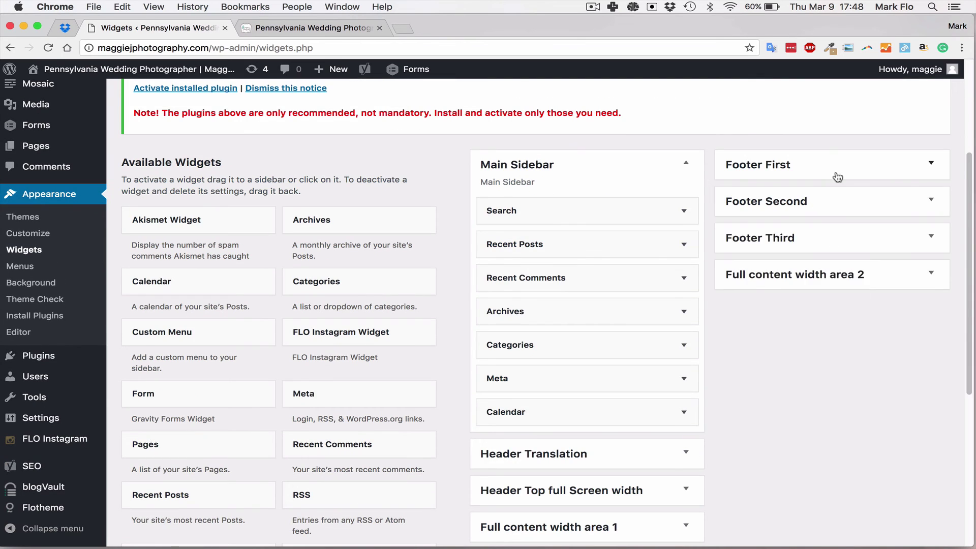
# Delete the Text: FAQs widget from Footer First
pyautogui.click(836, 173)
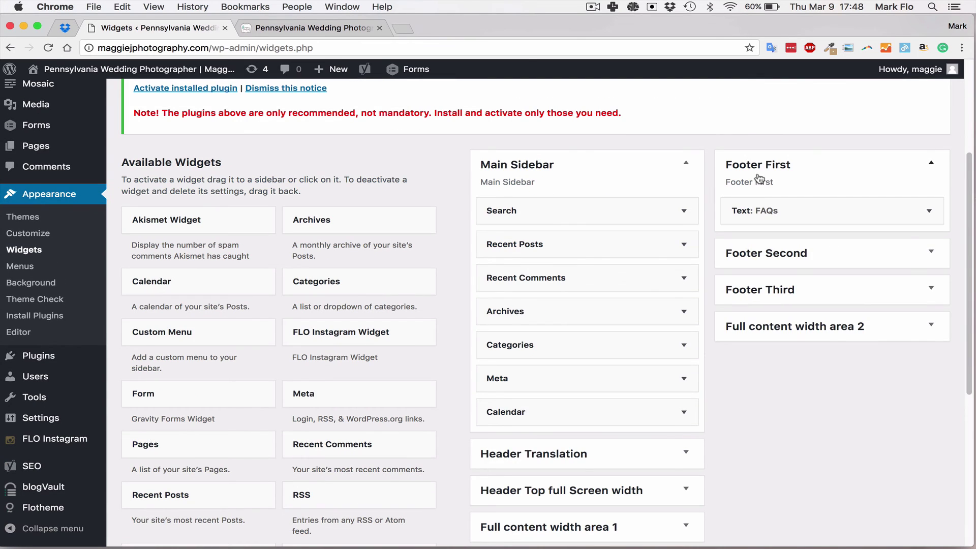
pyautogui.scroll(-4, 825, 182)
pyautogui.scroll(1, 818, 153)
pyautogui.click(818, 133)
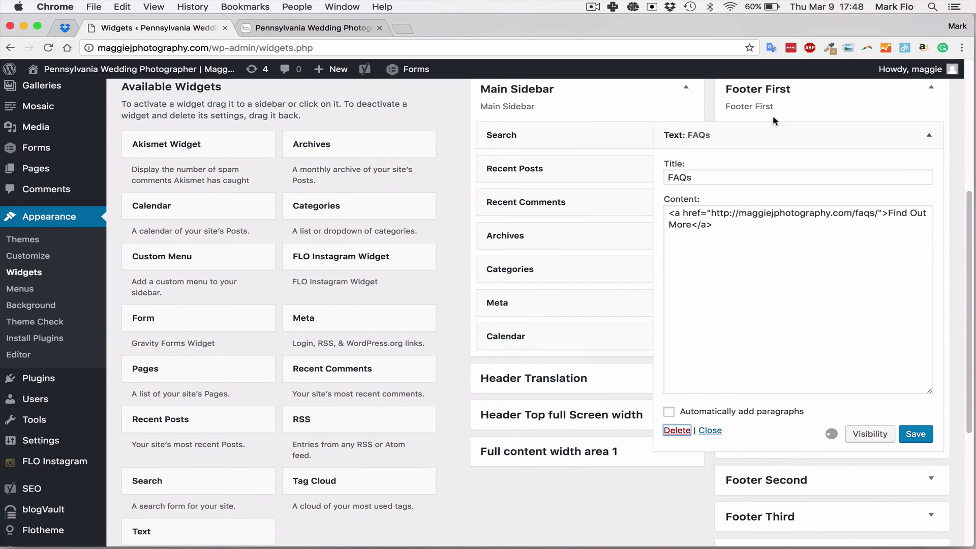
pyautogui.click(584, 441)
pyautogui.scroll(-3, 665, 429)
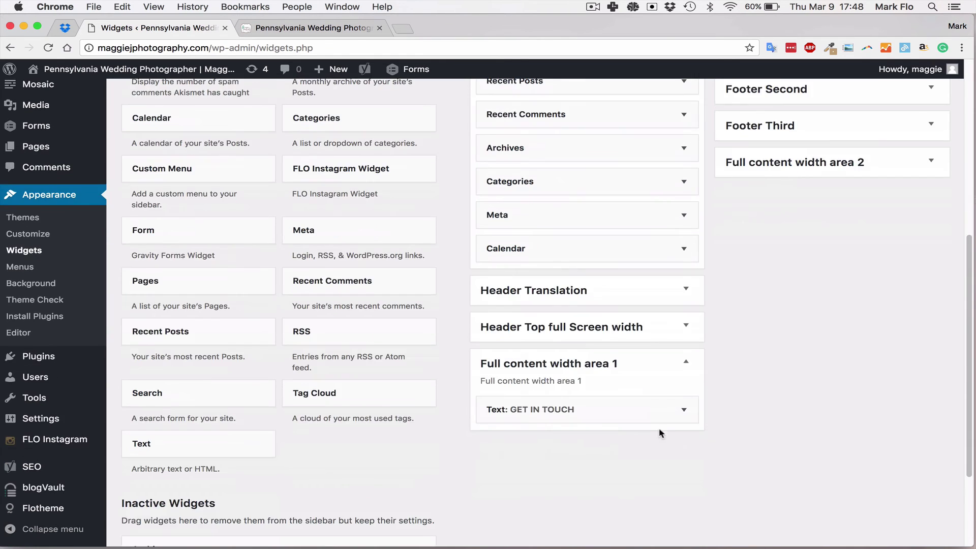
# Delete the Text: GET IN TOUCH widget from Full content width area 1
pyautogui.click(660, 414)
pyautogui.scroll(-5, 610, 429)
pyautogui.click(432, 478)
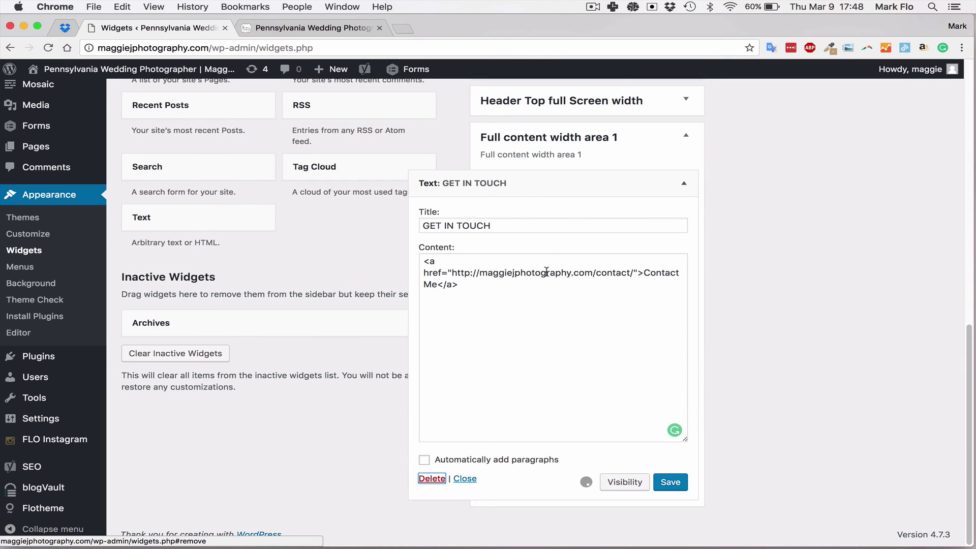
# Delete the Text: THE STORIES widget from Full content width area 2
pyautogui.click(663, 201)
pyautogui.click(670, 201)
pyautogui.click(657, 167)
pyautogui.scroll(10, 849, 214)
pyautogui.scroll(-5, 854, 228)
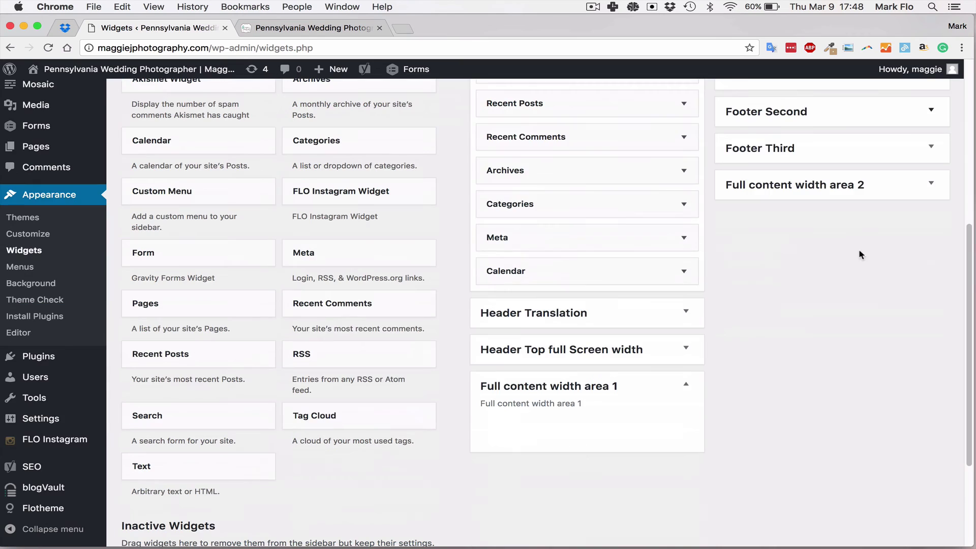
pyautogui.click(837, 151)
pyautogui.click(853, 153)
pyautogui.click(855, 193)
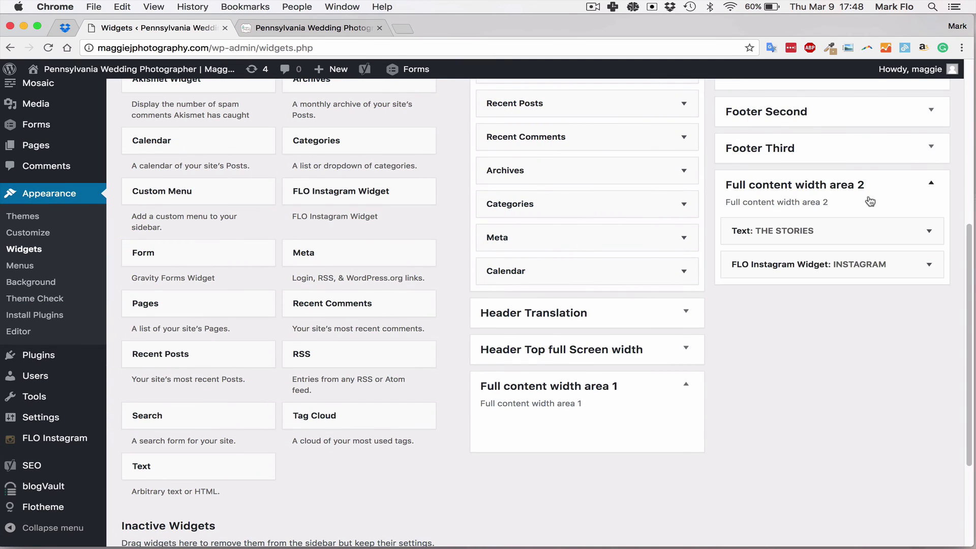
pyautogui.click(874, 231)
pyautogui.scroll(-3, 709, 460)
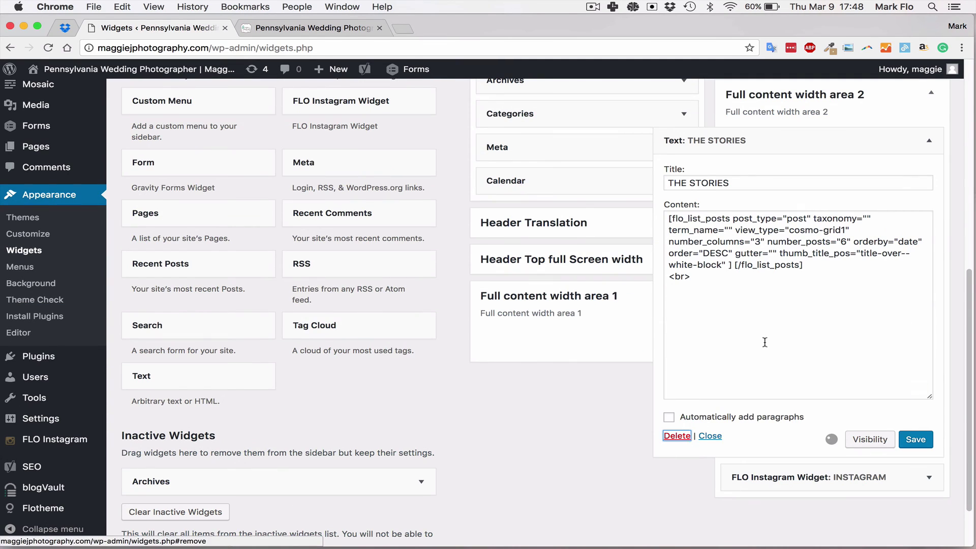
pyautogui.click(909, 148)
# Remove the FLO Instagram widget, leaving Full content width area 2 empty
pyautogui.click(914, 147)
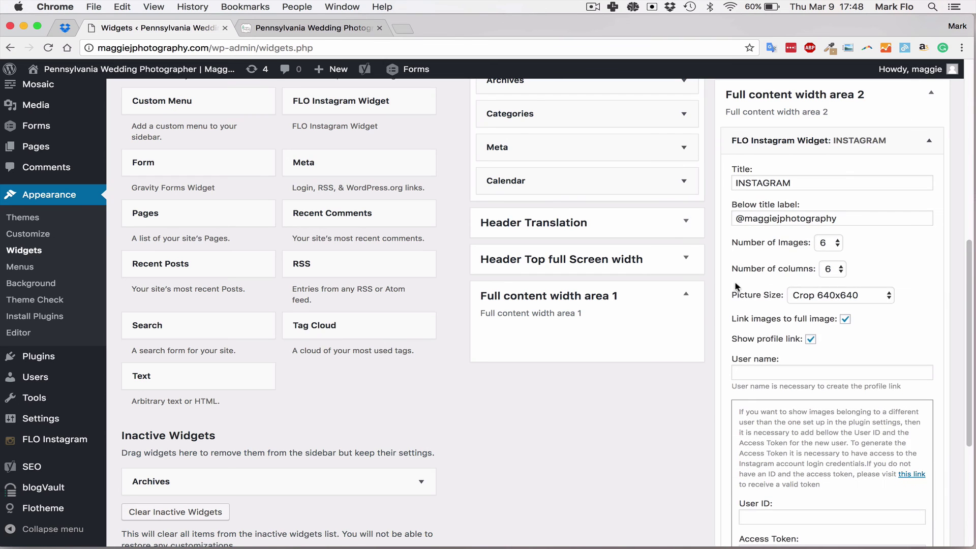
pyautogui.scroll(-3, 762, 347)
pyautogui.scroll(-3, 762, 347)
pyautogui.scroll(3, 747, 480)
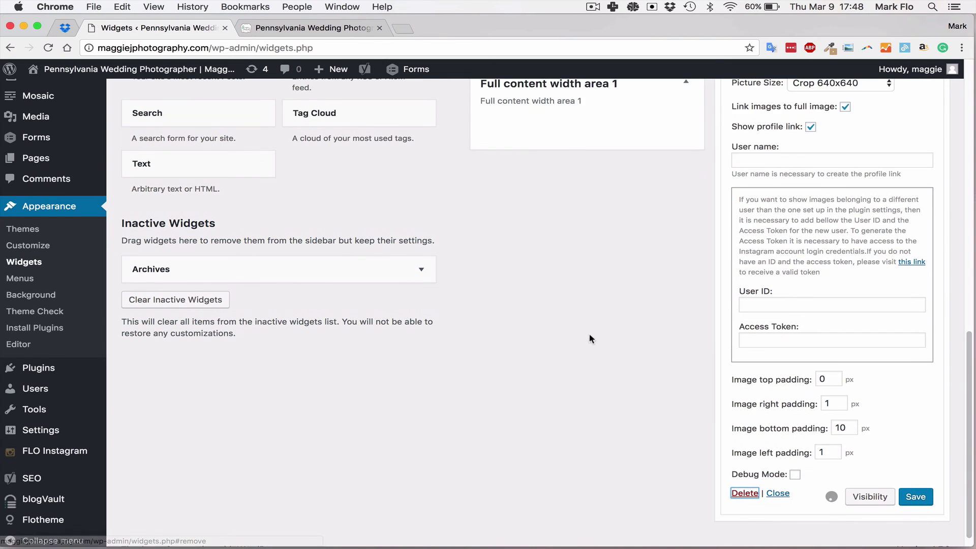
pyautogui.scroll(6, 675, 305)
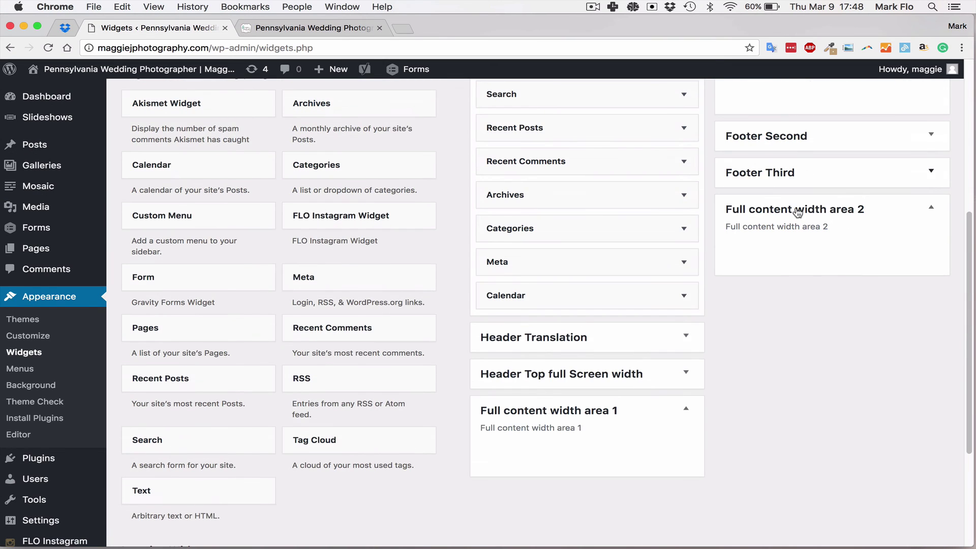
pyautogui.scroll(3, 785, 202)
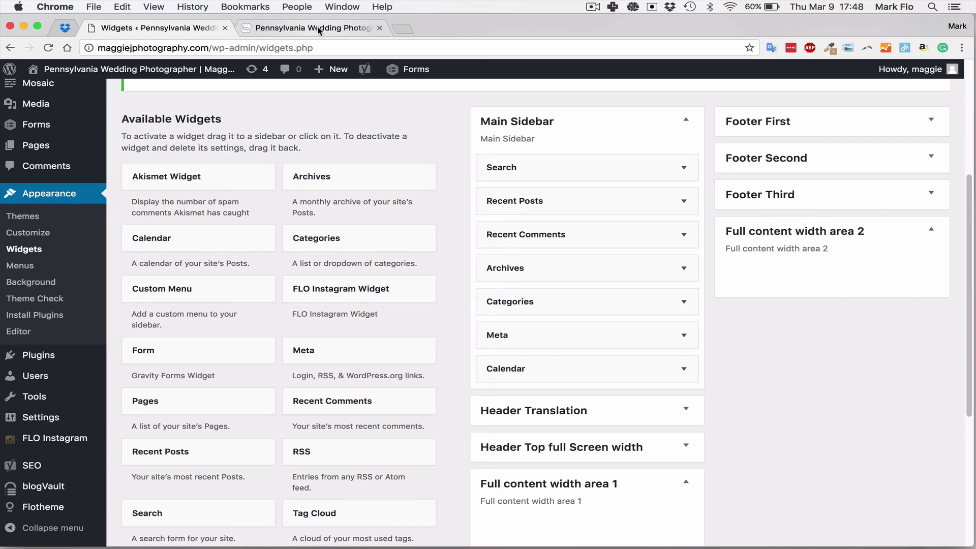
# Reload the live homepage and confirm the Get In Touch, FAQs and Stories sections are gone
pyautogui.click(315, 28)
pyautogui.click(48, 47)
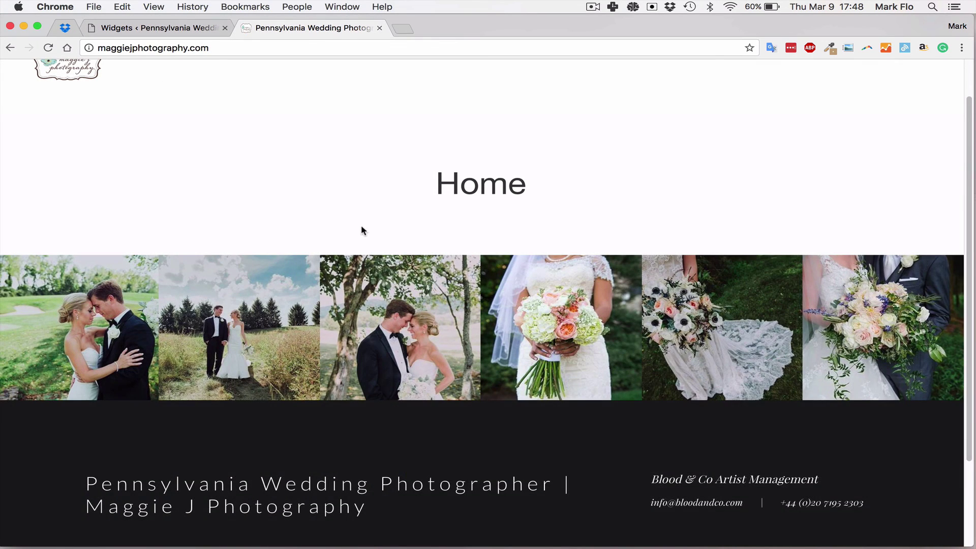
pyautogui.scroll(-3, 573, 461)
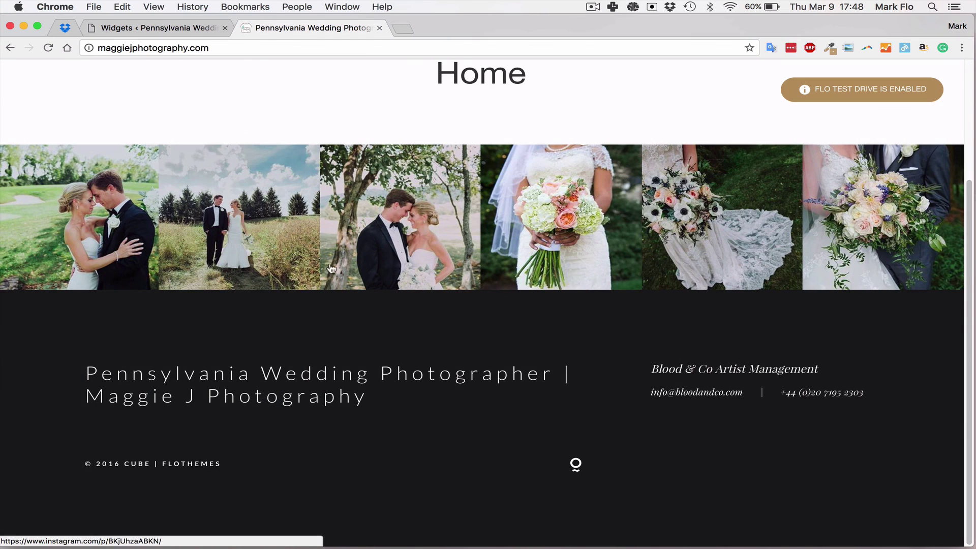
pyautogui.scroll(3, 607, 287)
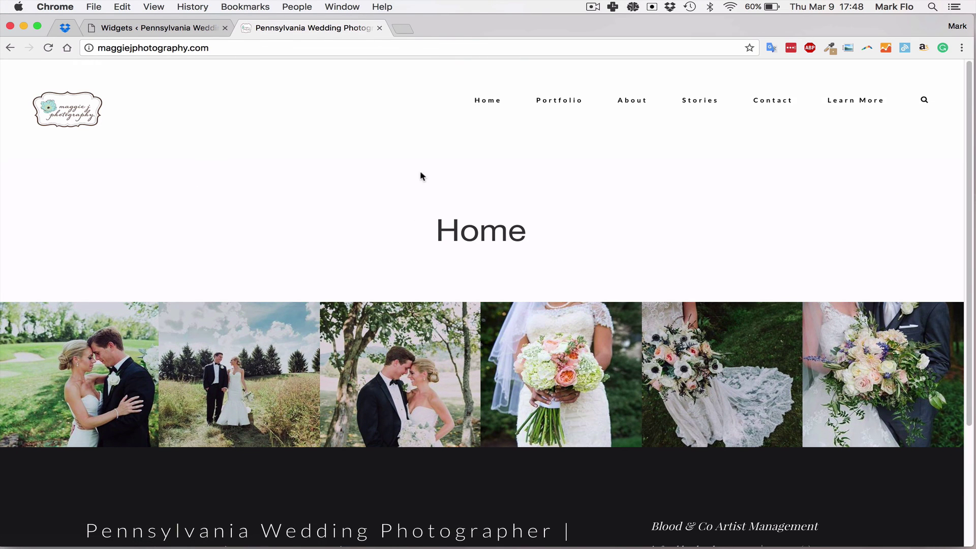
pyautogui.scroll(-3, 420, 177)
pyautogui.scroll(3, 575, 461)
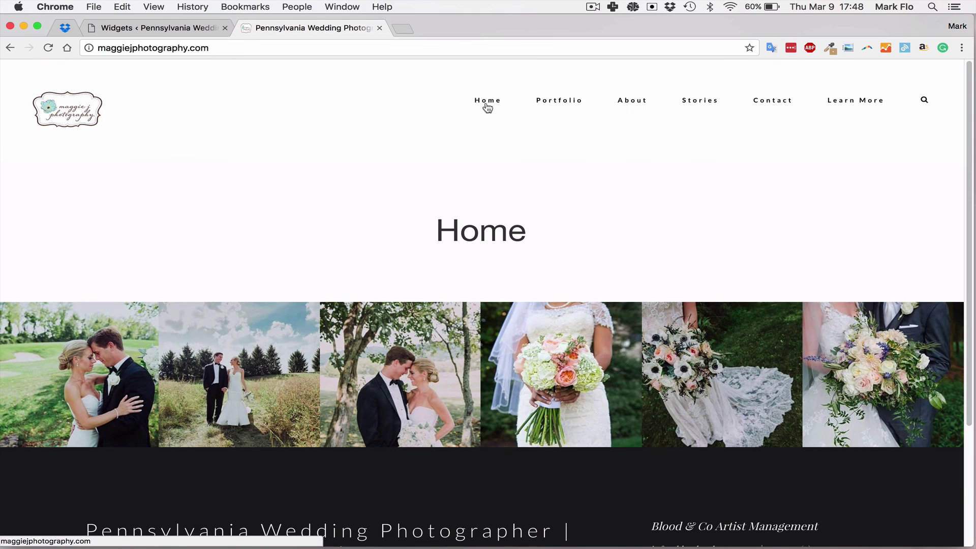